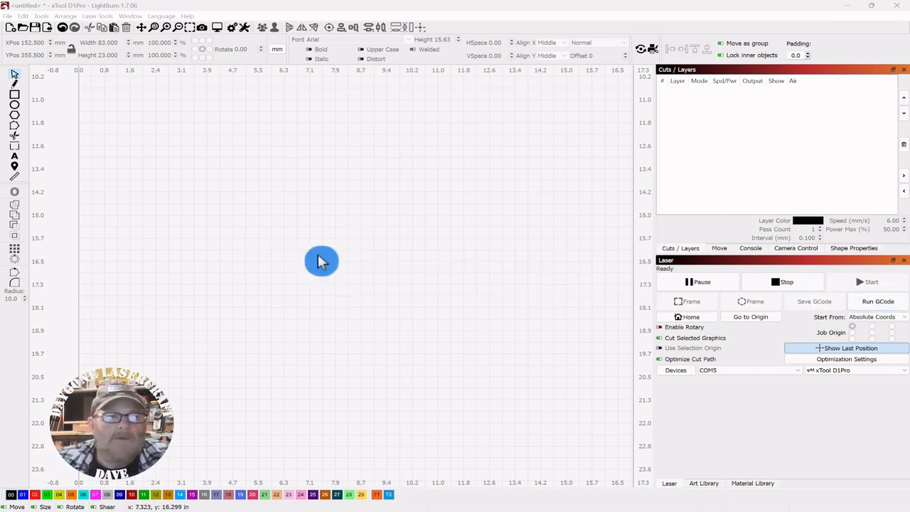
# Draw a long, thin horizontal rectangle about 225 mm wide and 8 mm high in the workspace
pyautogui.click(14, 95)
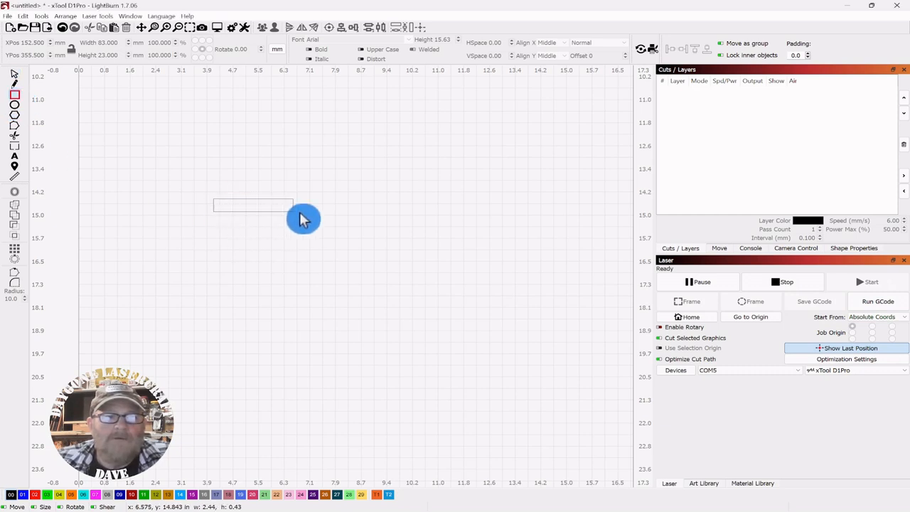
pyautogui.moveTo(301, 219); pyautogui.dragTo(504, 215)
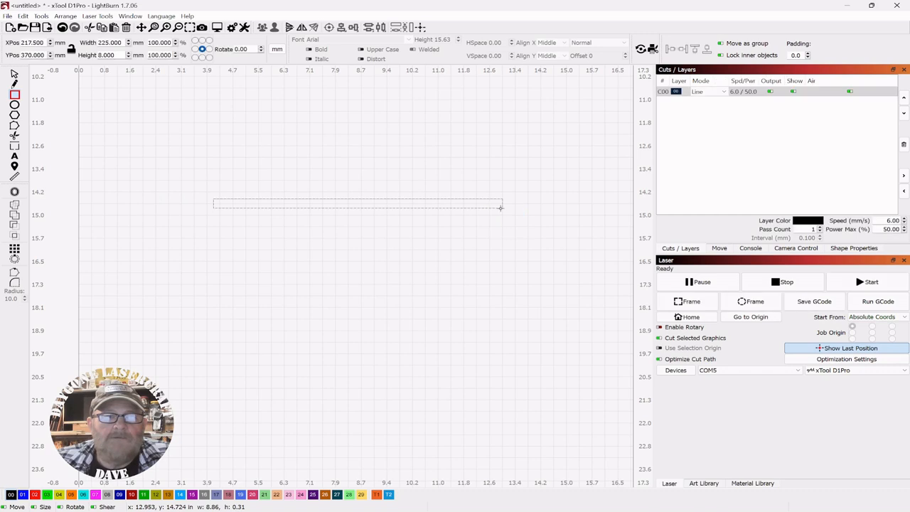
pyautogui.click(14, 74)
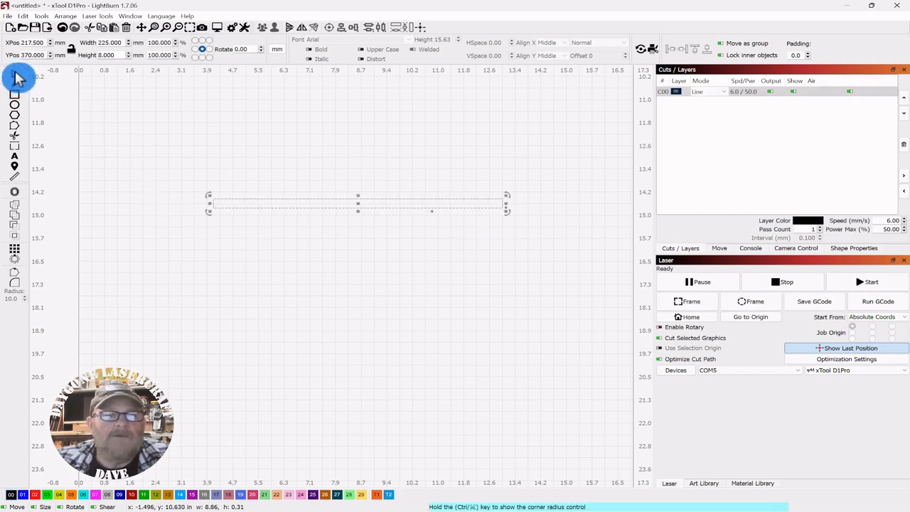
# Resize the rectangle to a height of 3 mm and a width of 160 mm
pyautogui.click(121, 57)
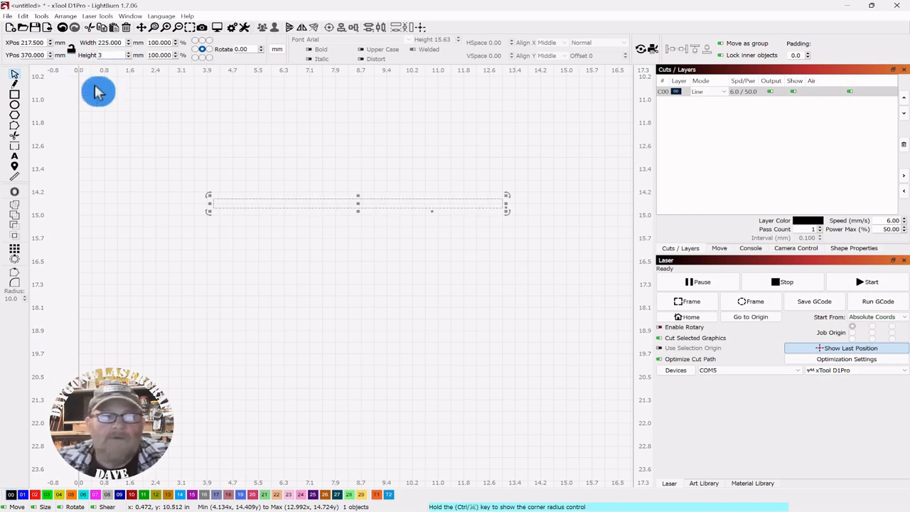
pyautogui.write('3')
pyautogui.press('Return')
pyautogui.moveTo(363, 160); pyautogui.dragTo(238, 228)
pyautogui.click(114, 42)
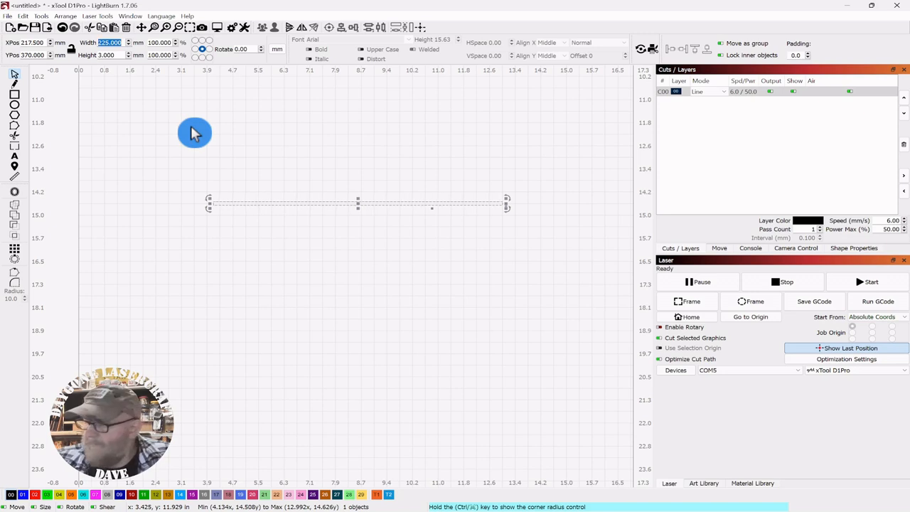
pyautogui.write('160')
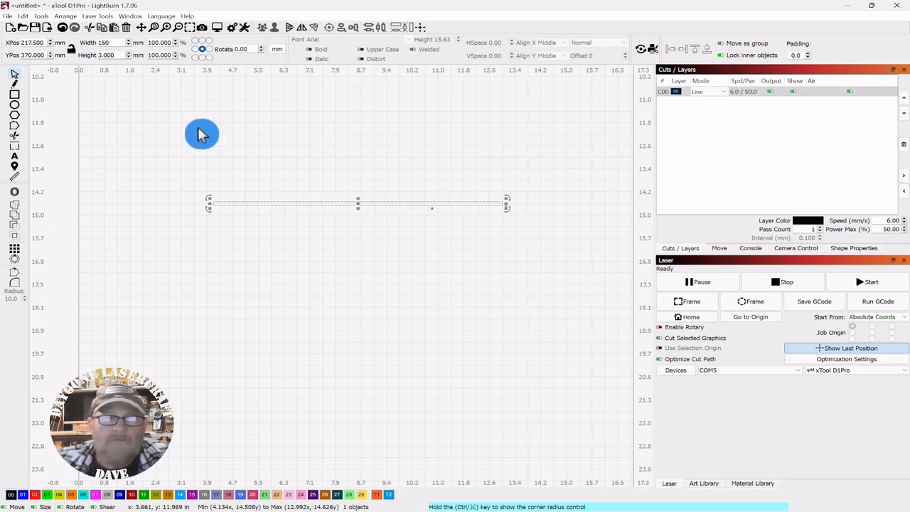
pyautogui.press('Return')
pyautogui.click(292, 138)
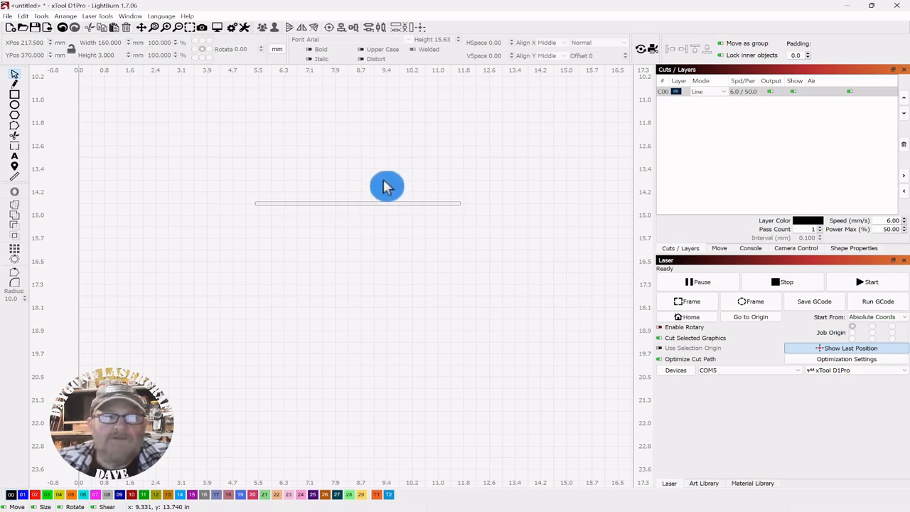
# Duplicate the 160 mm bar and place the copy about 10 mm directly above the original
pyautogui.scroll(2, 398, 196)
pyautogui.scroll(2, 397, 195)
pyautogui.scroll(-2, 398, 195)
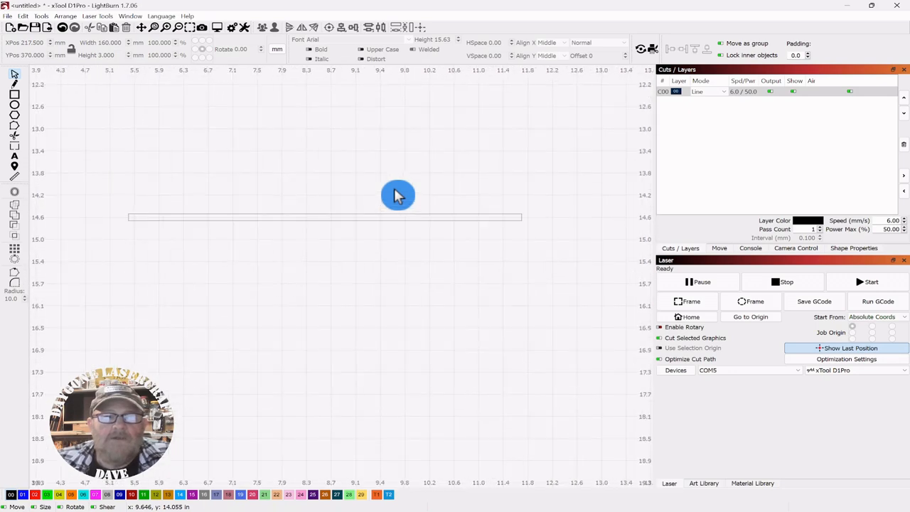
pyautogui.moveTo(375, 180)
pyautogui.mouseDown()
pyautogui.moveTo(342, 171)
pyautogui.moveTo(379, 170)
pyautogui.moveTo(355, 167)
pyautogui.moveTo(378, 178)
pyautogui.mouseUp()
pyautogui.scroll(1, 357, 179)
pyautogui.scroll(1, 365, 155)
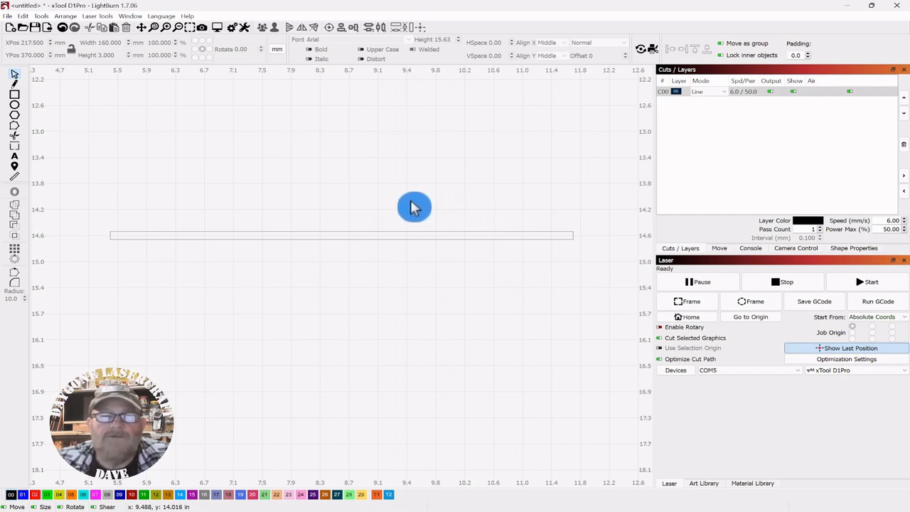
pyautogui.moveTo(412, 203); pyautogui.dragTo(292, 273)
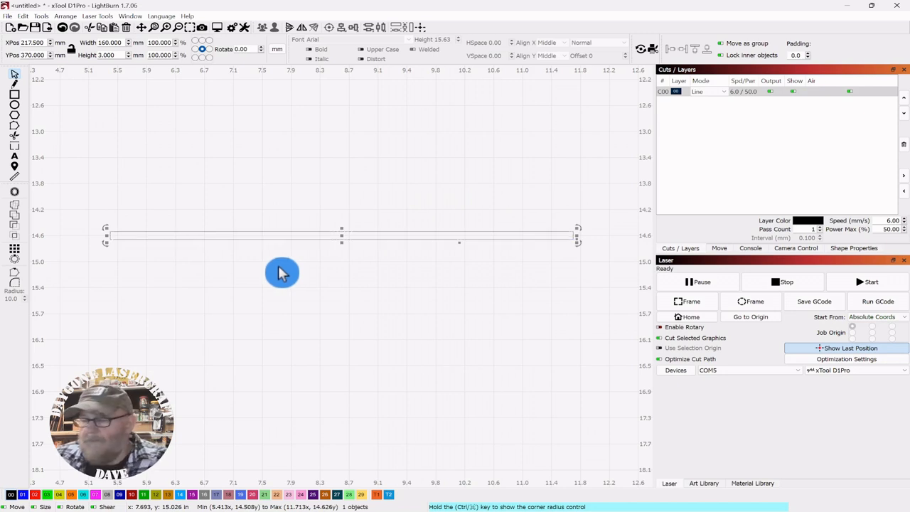
pyautogui.press('Up')
pyautogui.press('Up')
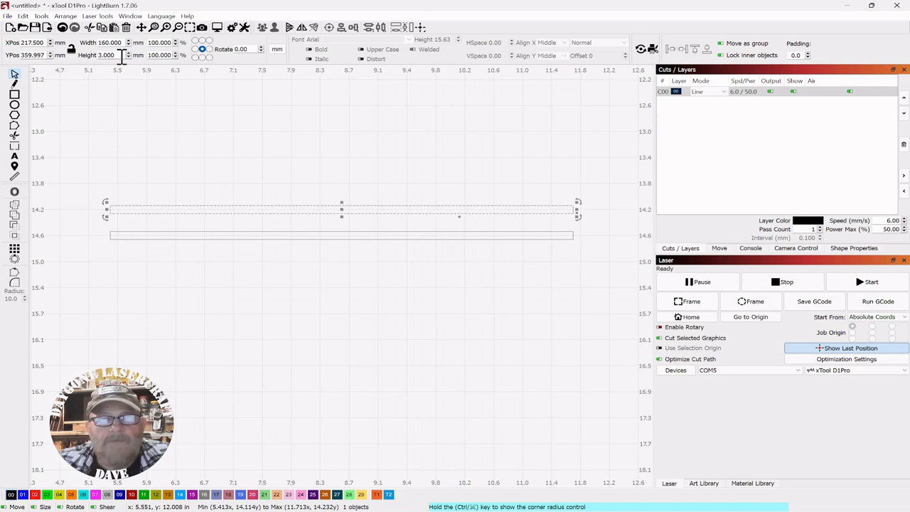
# Resize the upper bar to a height of 1 mm and a width of 145 mm
pyautogui.moveTo(120, 55); pyautogui.dragTo(97, 57)
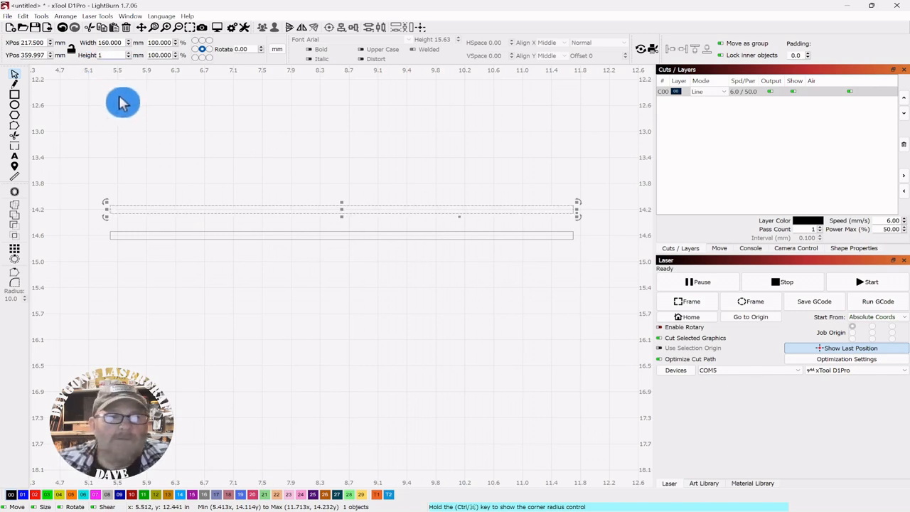
pyautogui.click(274, 146)
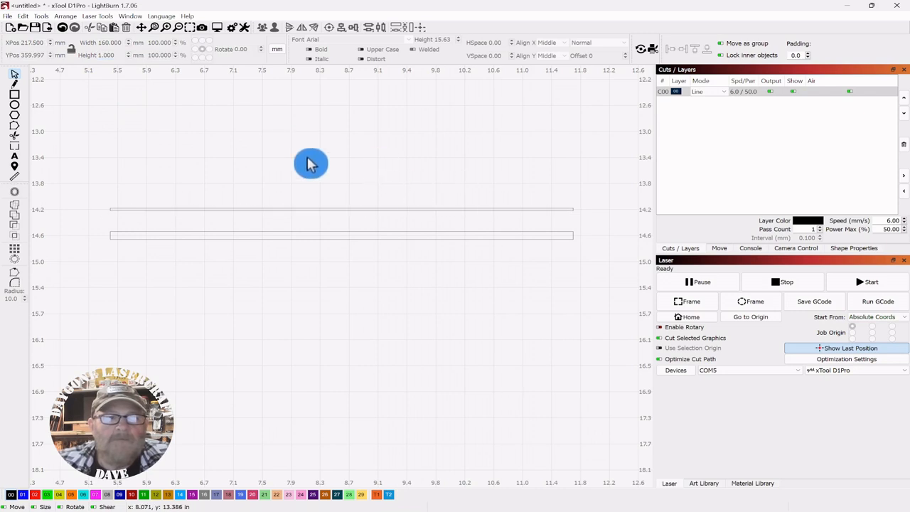
pyautogui.moveTo(308, 159); pyautogui.dragTo(278, 223)
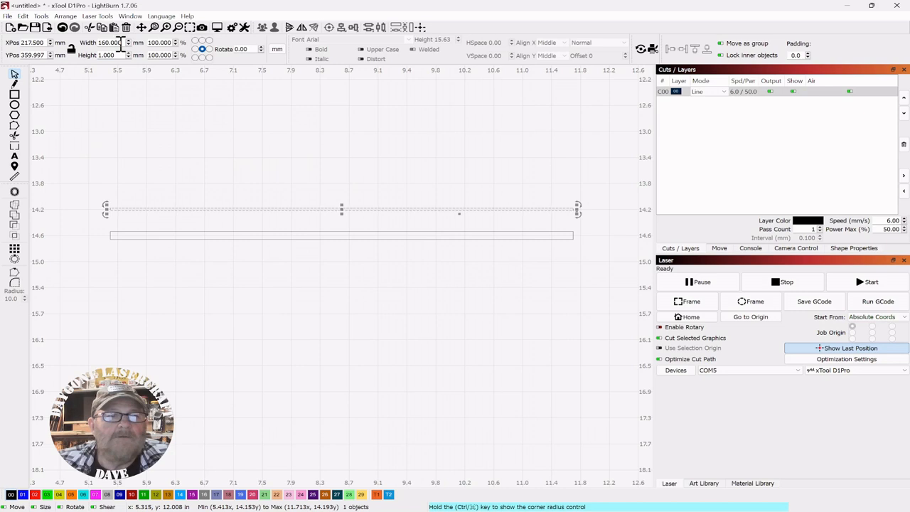
pyautogui.moveTo(122, 44); pyautogui.dragTo(98, 44)
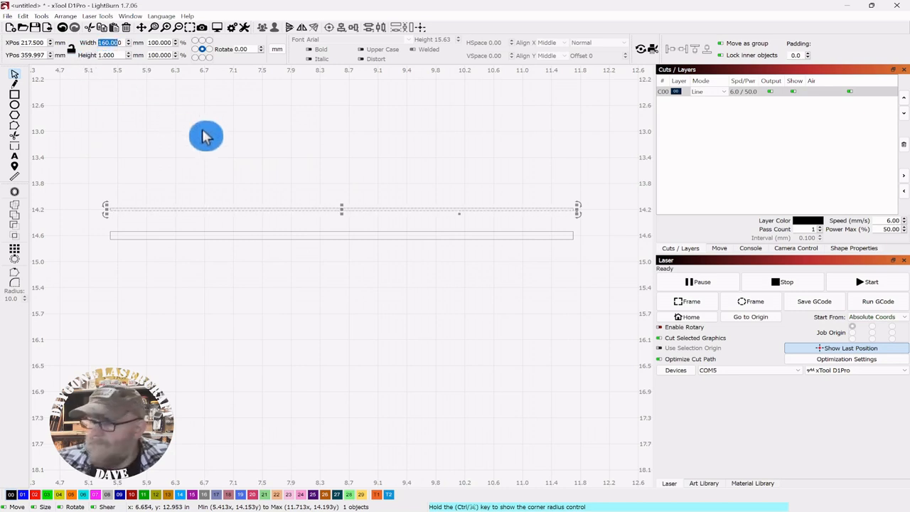
pyautogui.press('BackSpace')
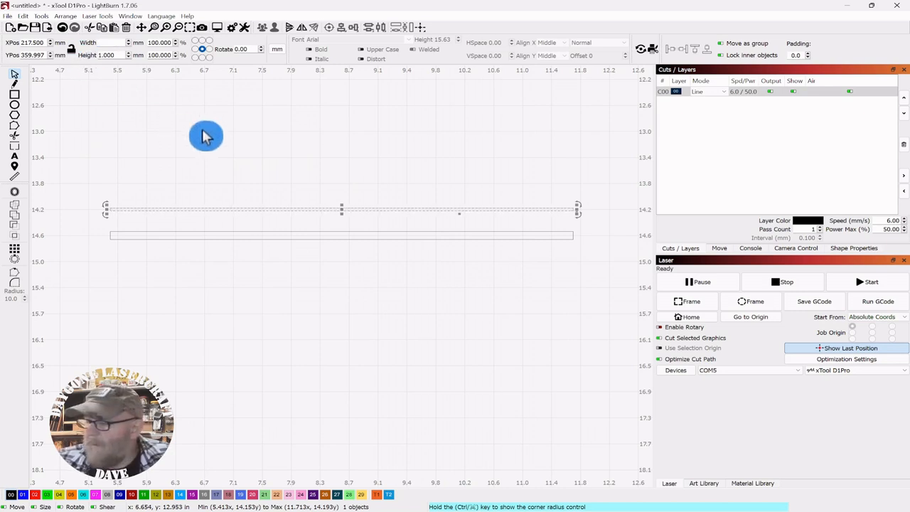
pyautogui.click(337, 131)
# Move the 145 mm bar onto the top edge of the 160 mm bar, with their right ends aligned
pyautogui.scroll(1, 383, 150)
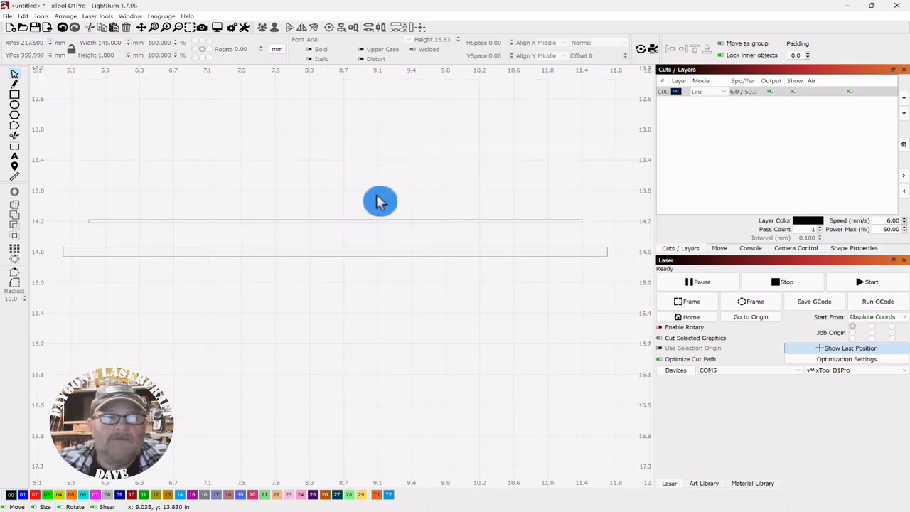
pyautogui.moveTo(386, 185); pyautogui.dragTo(404, 135)
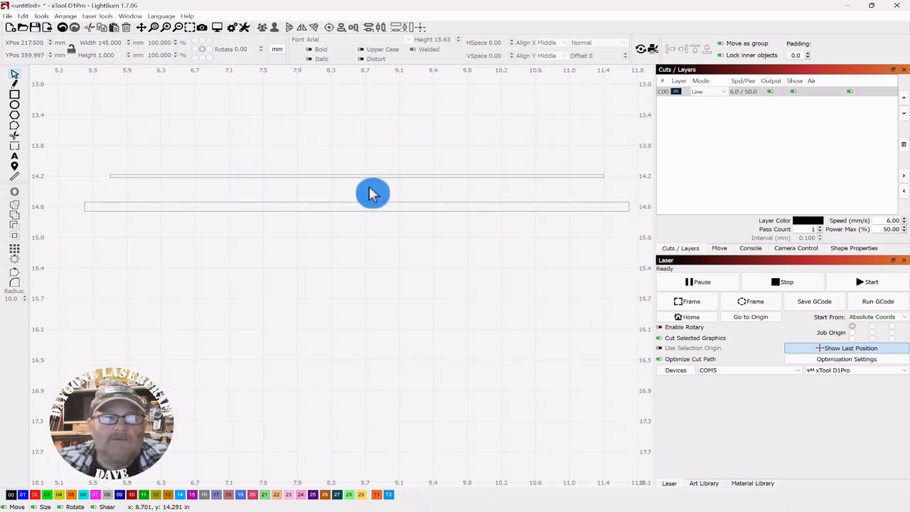
pyautogui.moveTo(356, 176); pyautogui.dragTo(381, 200)
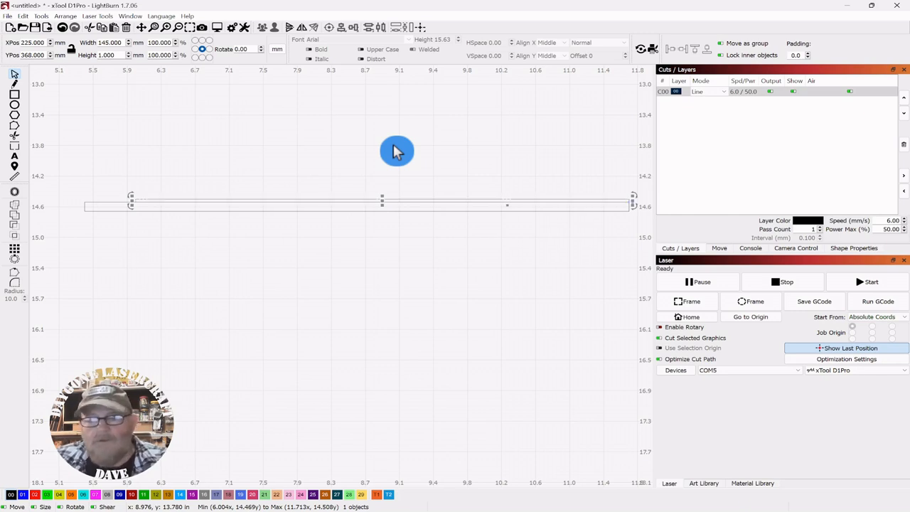
# Duplicate the 145 mm bar as a 130 mm wide copy and stack it on top, with the right ends aligned
pyautogui.press('Up')
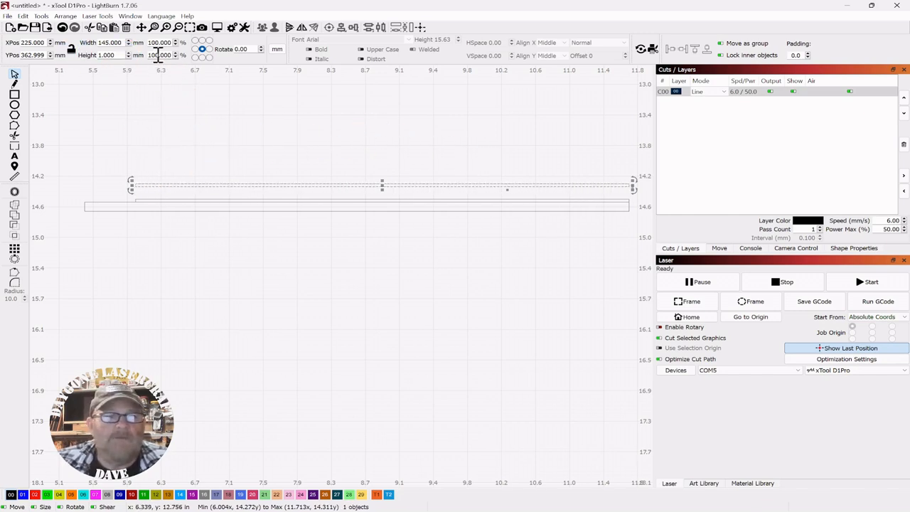
pyautogui.doubleClick(123, 42)
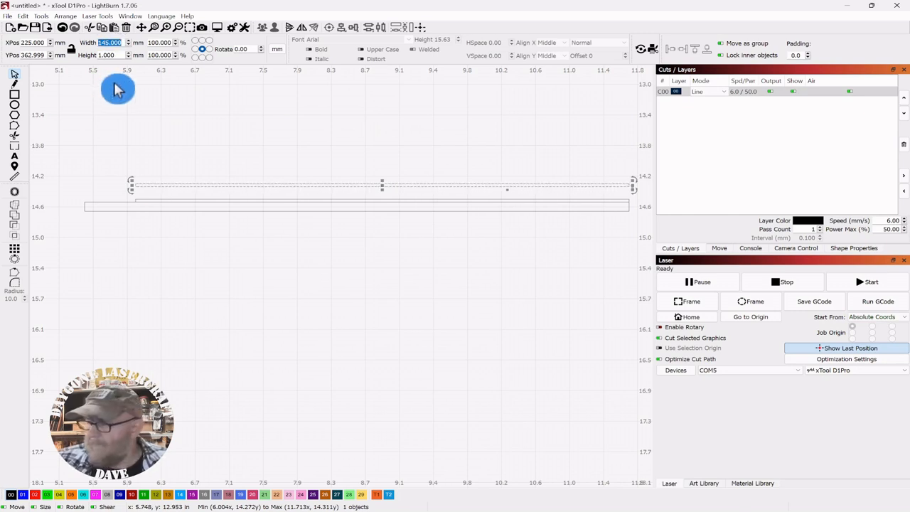
pyautogui.write('130')
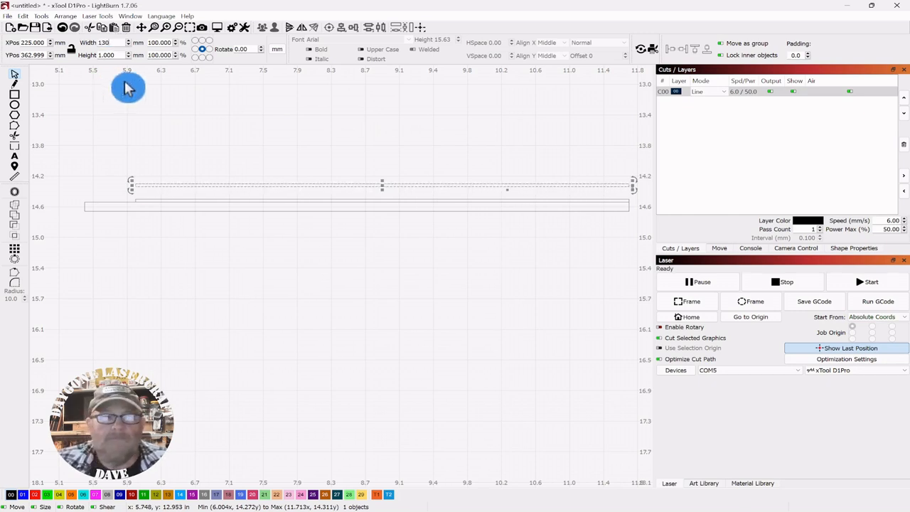
pyautogui.click(294, 115)
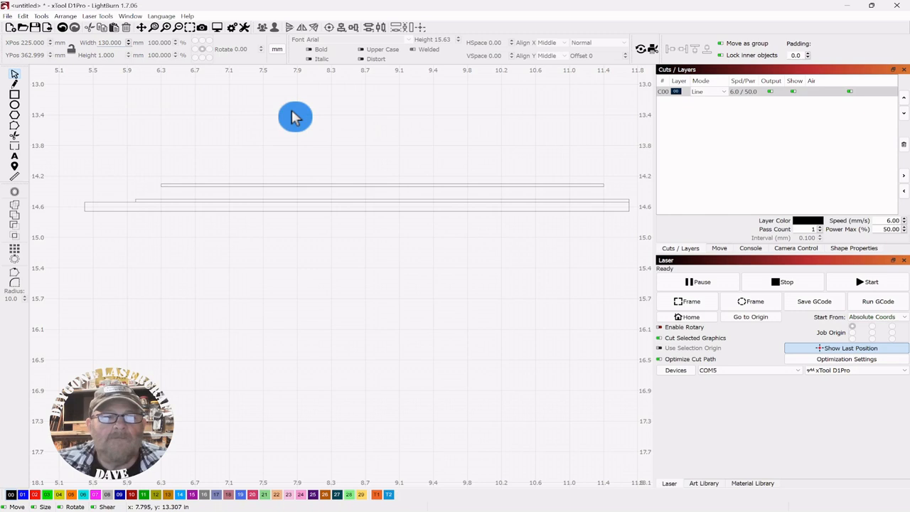
pyautogui.click(380, 186)
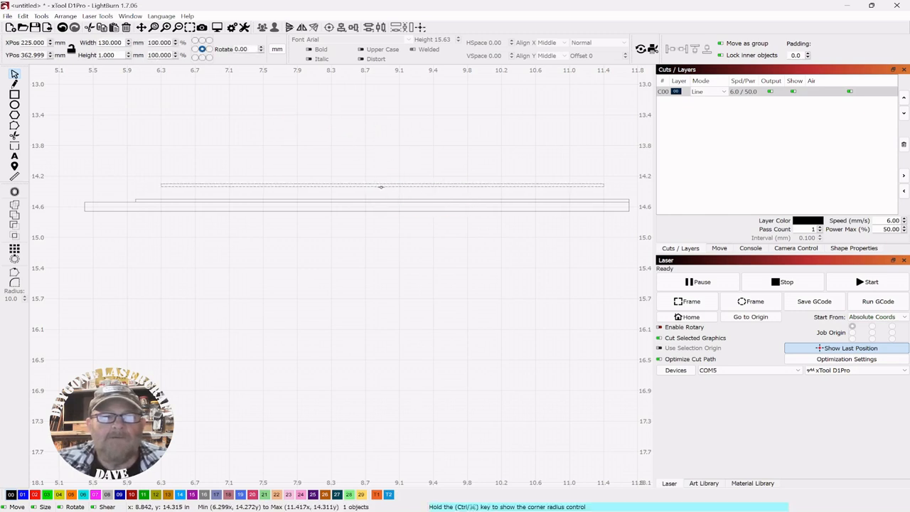
pyautogui.moveTo(380, 186); pyautogui.dragTo(405, 194)
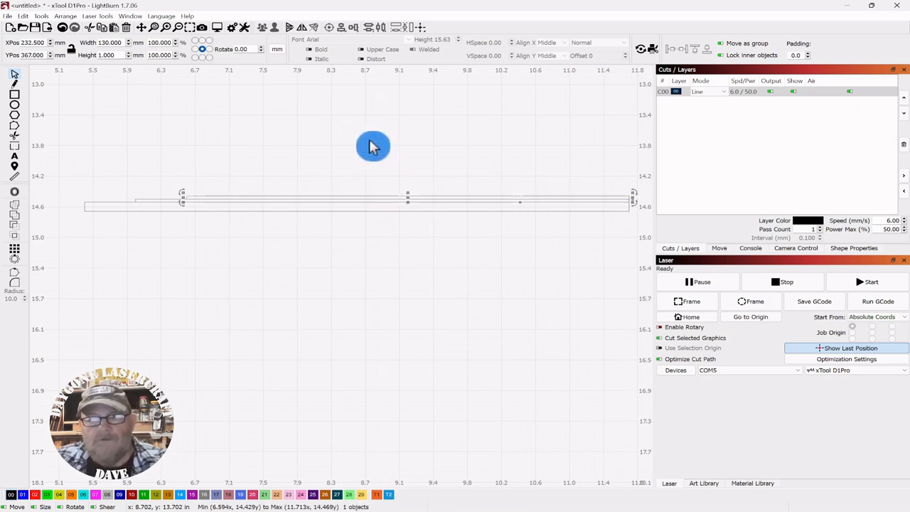
# Duplicate the 130 mm bar as a 115 mm wide copy and stack it on top, with the right ends aligned
pyautogui.press('Up')
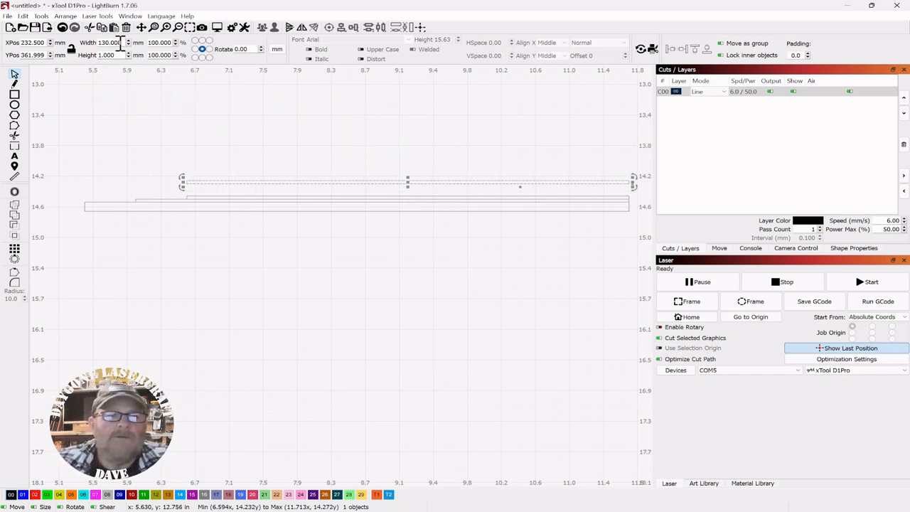
pyautogui.click(188, 91)
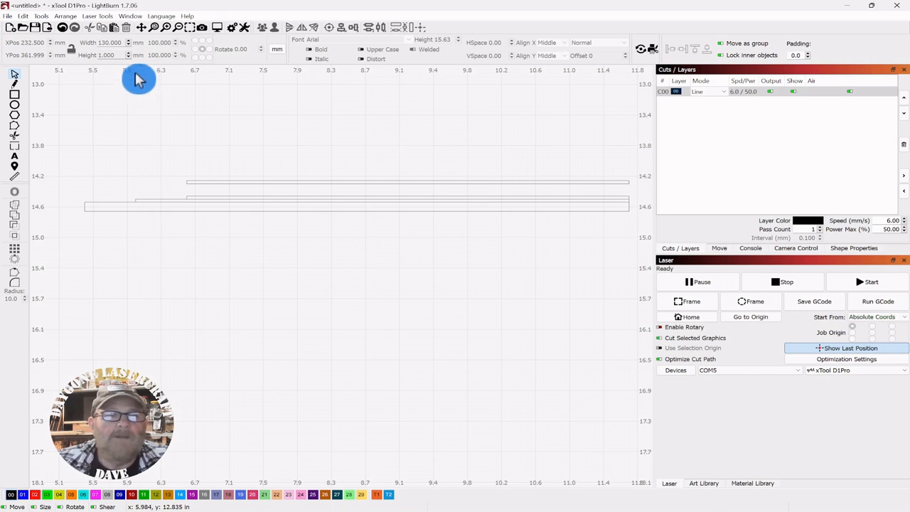
pyautogui.moveTo(321, 148); pyautogui.dragTo(276, 193)
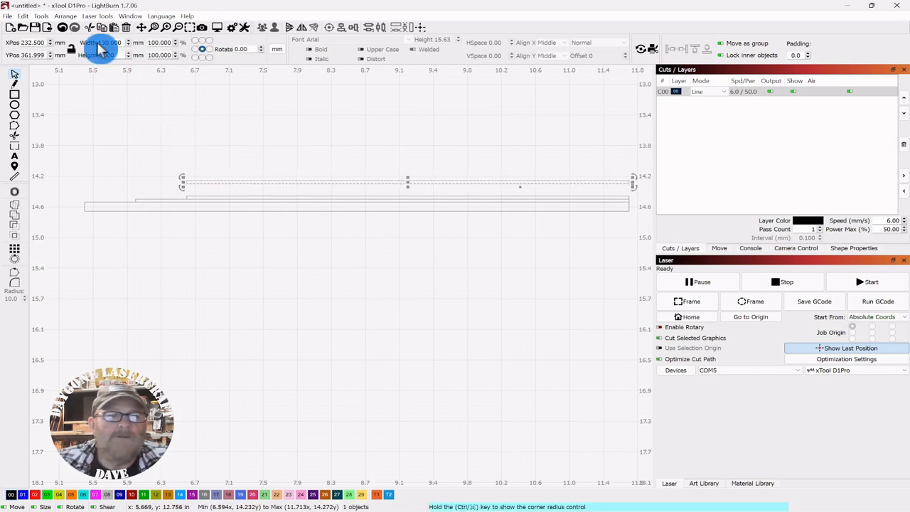
pyautogui.moveTo(99, 43); pyautogui.dragTo(122, 43)
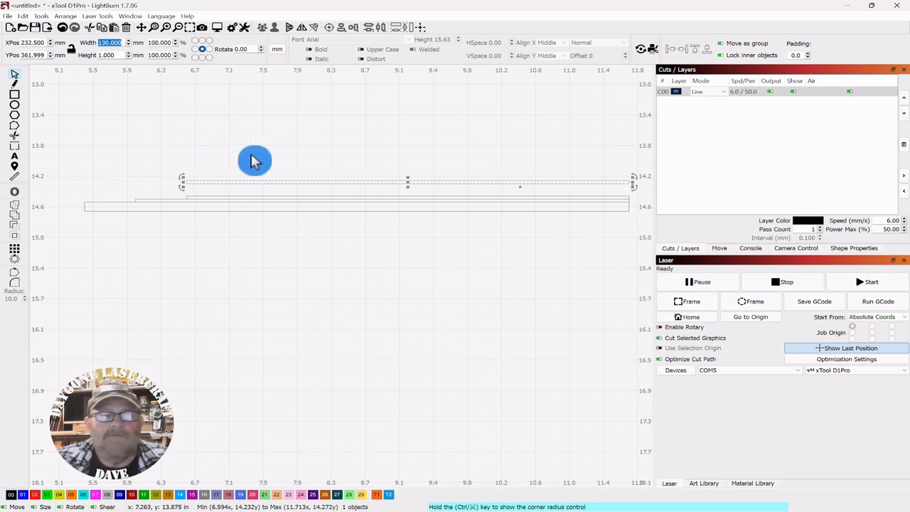
pyautogui.write('115')
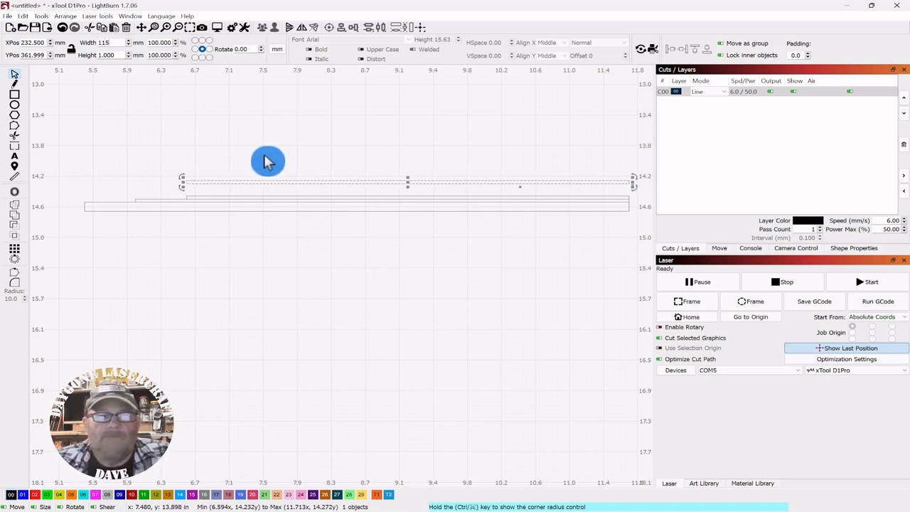
pyautogui.press('Return')
pyautogui.click(329, 145)
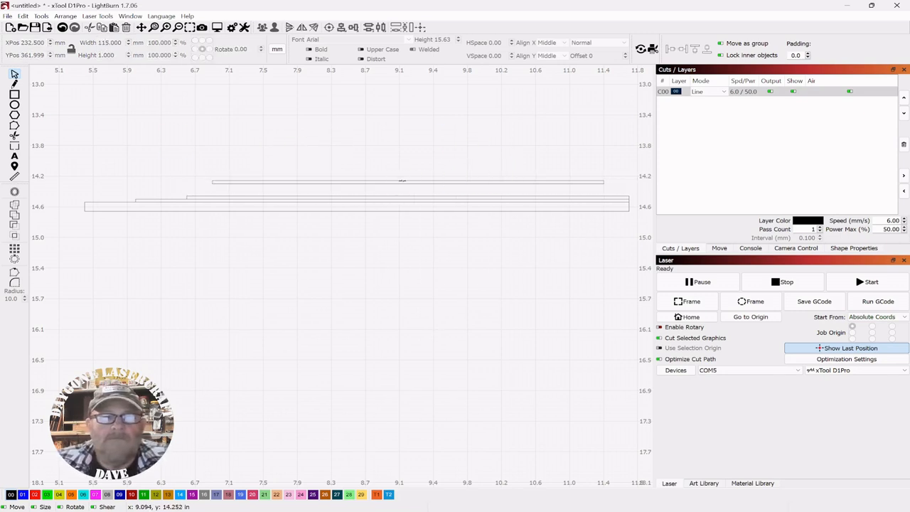
pyautogui.moveTo(396, 182); pyautogui.dragTo(424, 189)
pyautogui.click(424, 192)
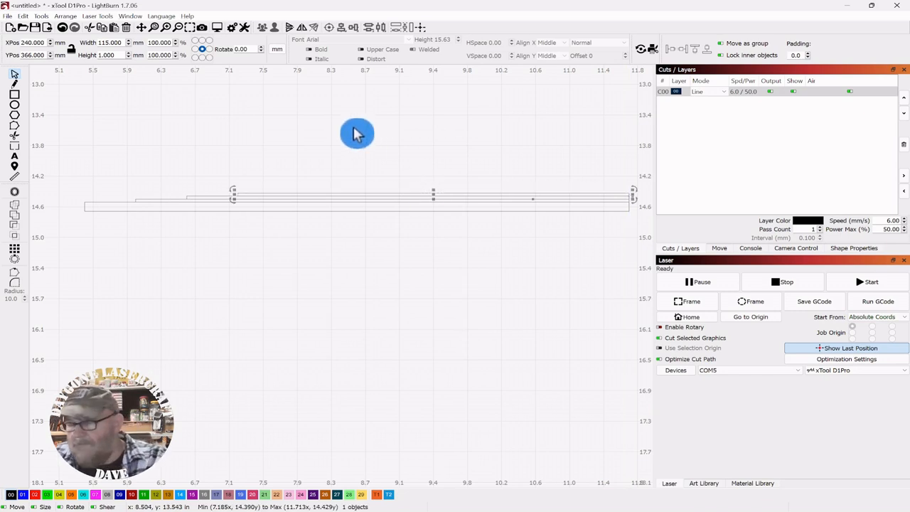
# Duplicate the 115 mm bar as a 100 mm wide copy and stack it on top, with the right ends aligned
pyautogui.press('Up')
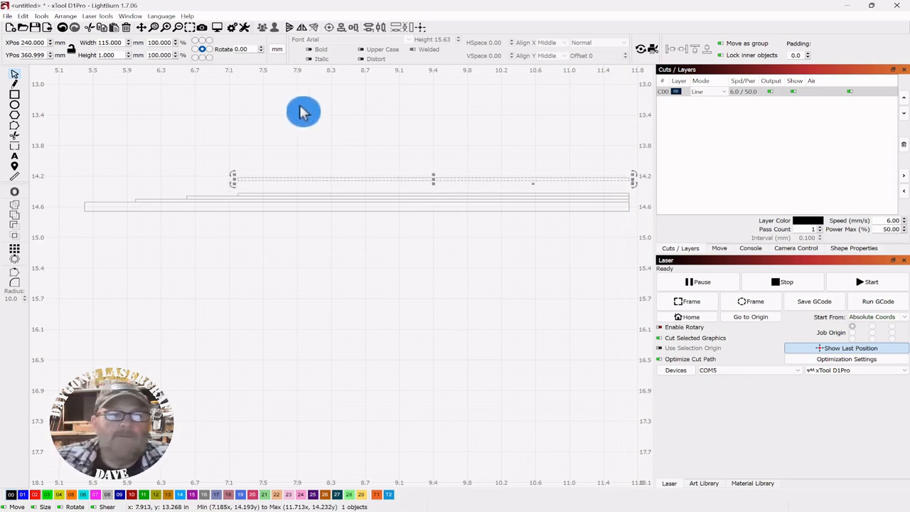
pyautogui.doubleClick(103, 42)
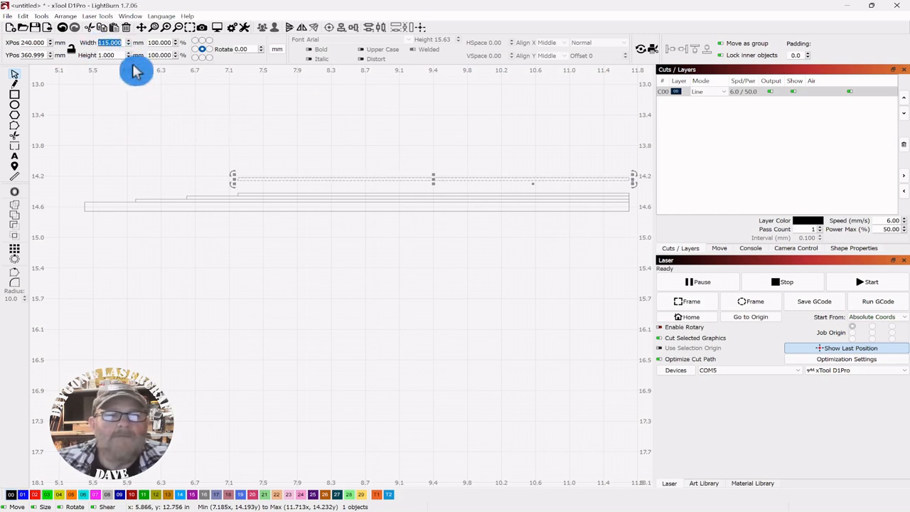
pyautogui.write('1')
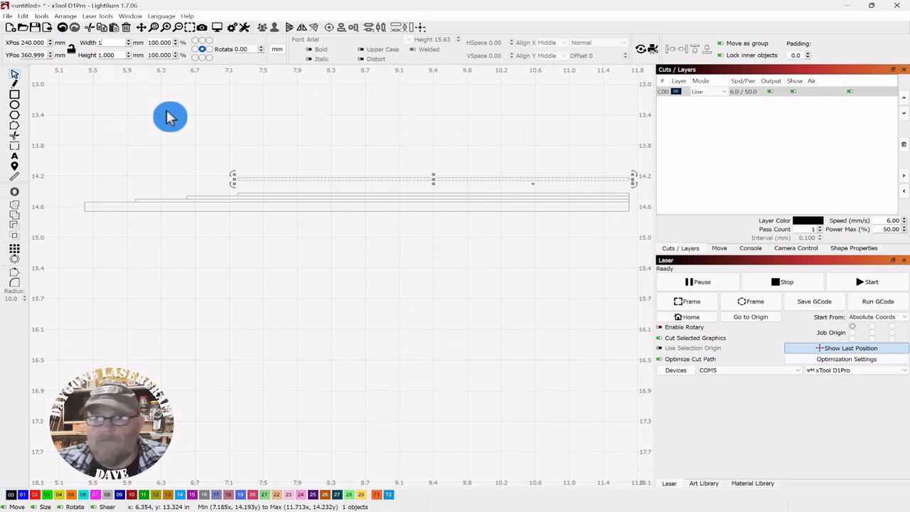
pyautogui.click(309, 126)
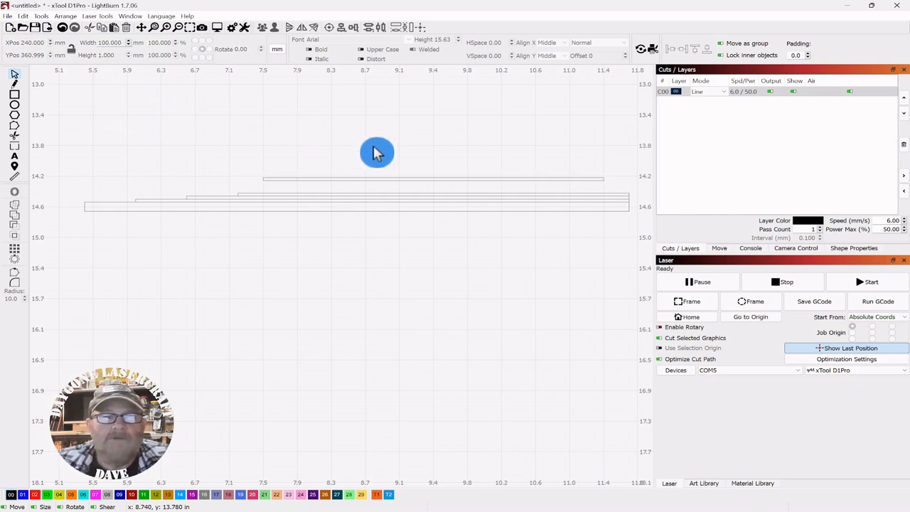
pyautogui.click(433, 187)
pyautogui.click(433, 187)
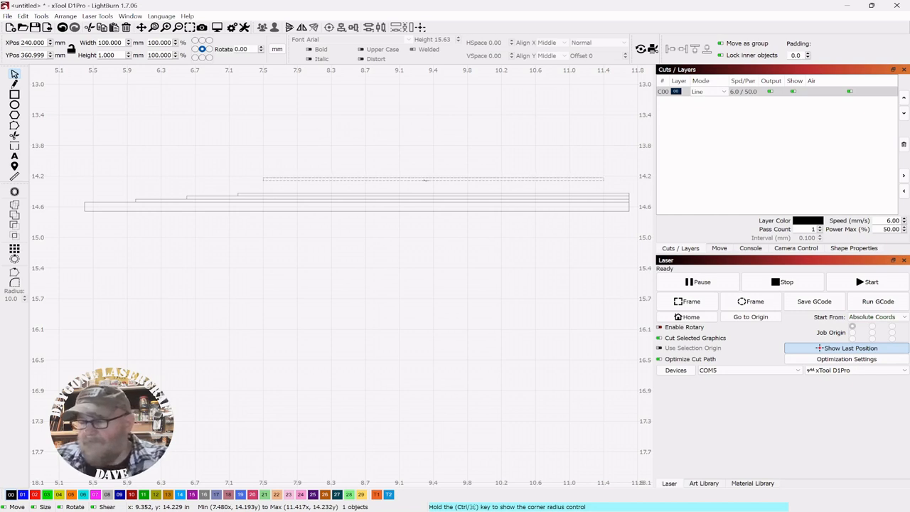
pyautogui.moveTo(427, 188); pyautogui.dragTo(449, 190)
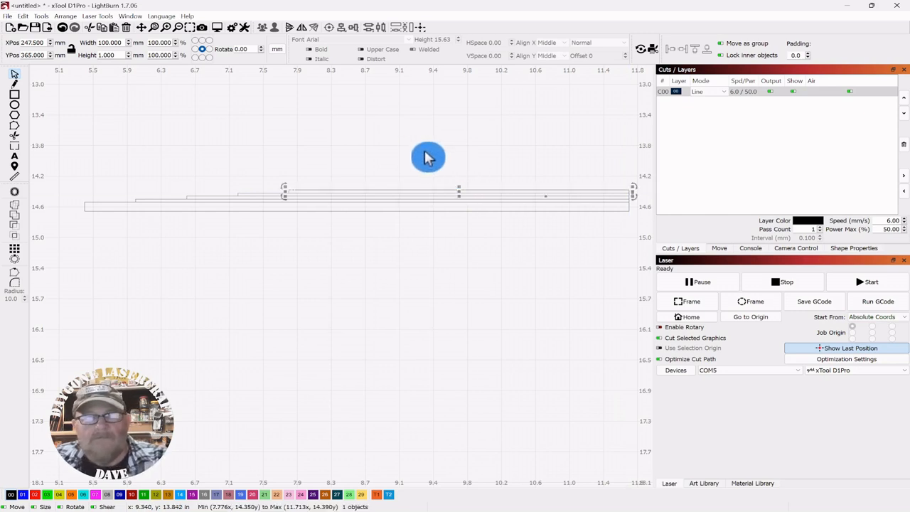
# Duplicate the 100 mm bar as an 85 mm wide copy and stack it on top, with the right ends aligned
pyautogui.press('Up')
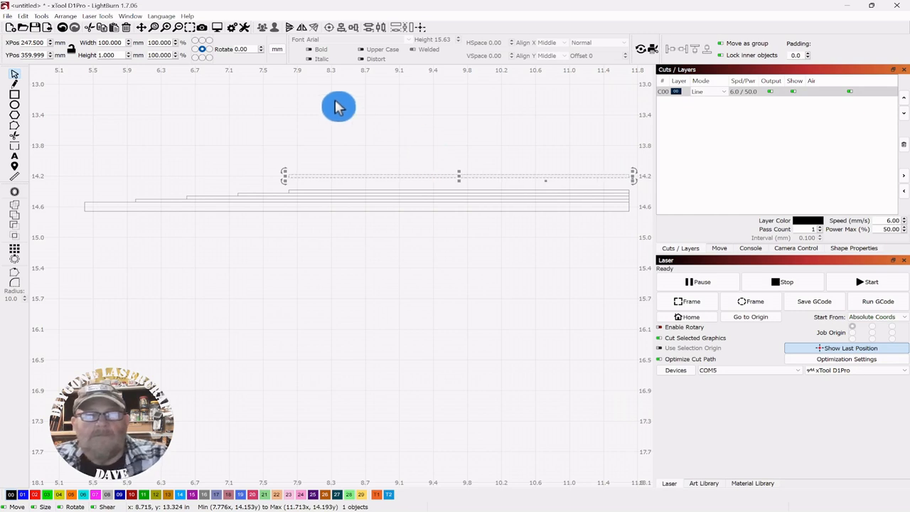
pyautogui.doubleClick(106, 42)
pyautogui.write('85')
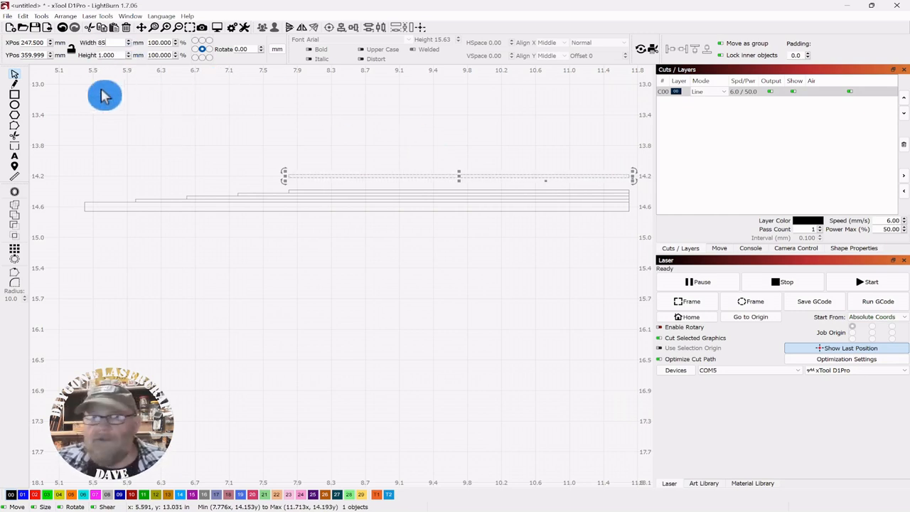
pyautogui.press('Return')
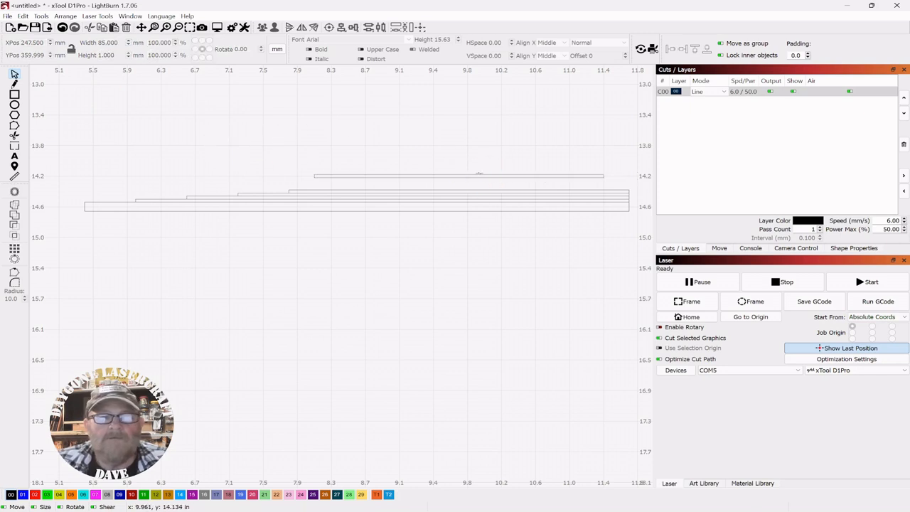
pyautogui.click(475, 177)
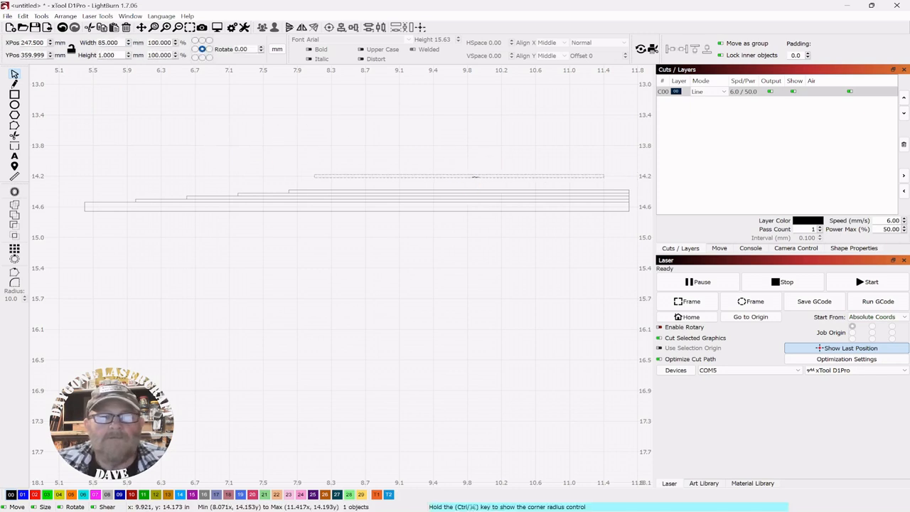
pyautogui.moveTo(475, 176); pyautogui.dragTo(502, 192)
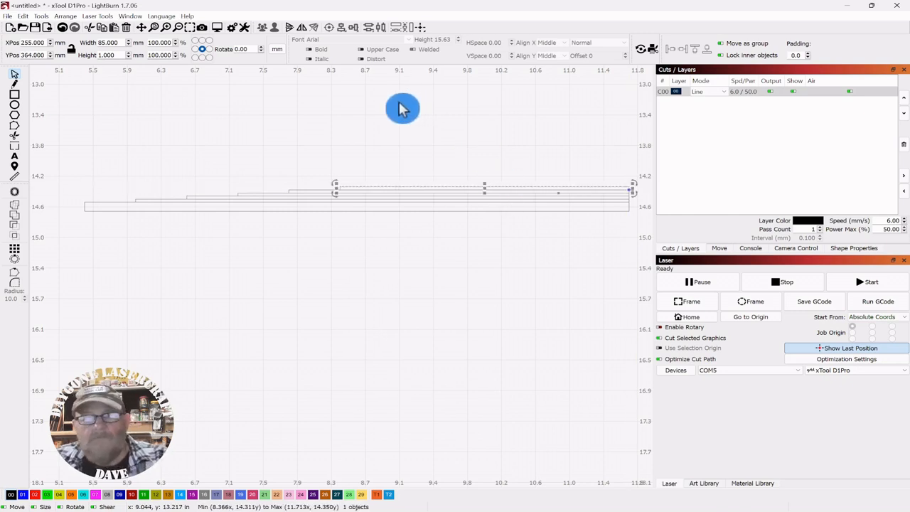
# Duplicate the 85 mm bar as a 70 mm wide copy and stack it on top, with the right ends aligned
pyautogui.press('Up')
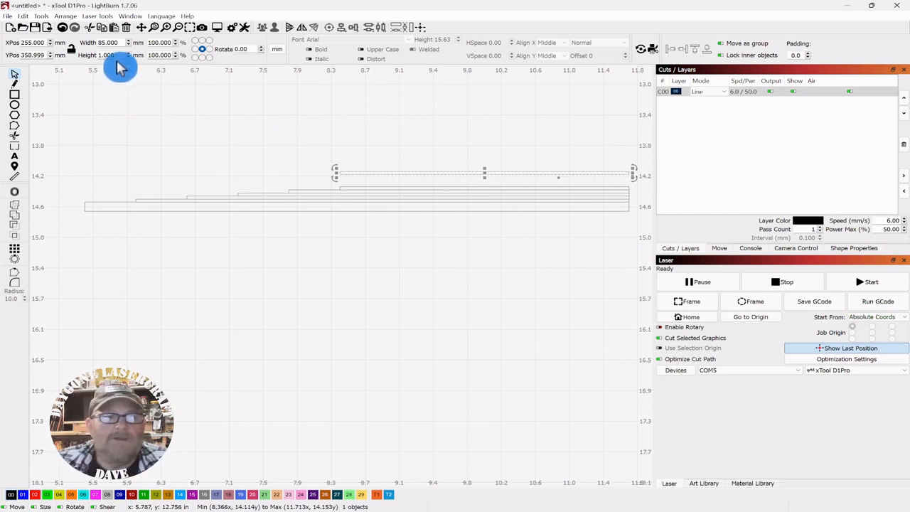
pyautogui.doubleClick(96, 45)
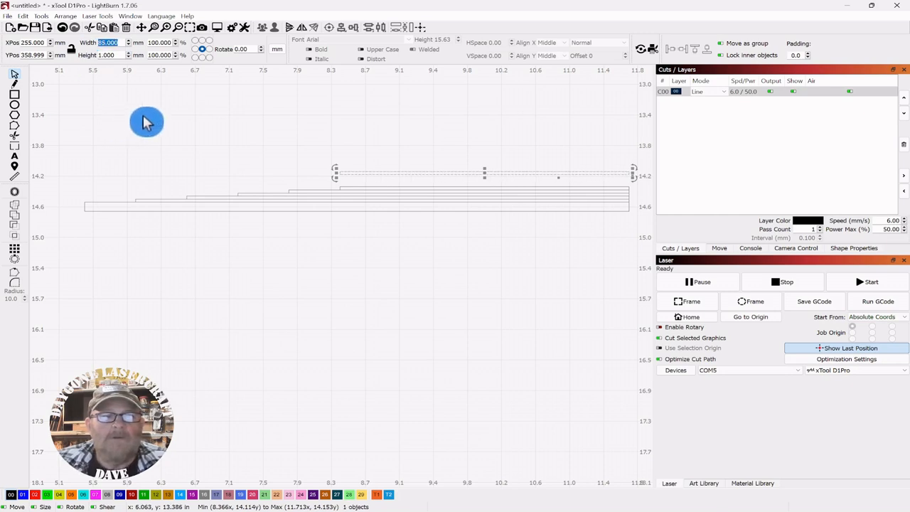
pyautogui.write('7')
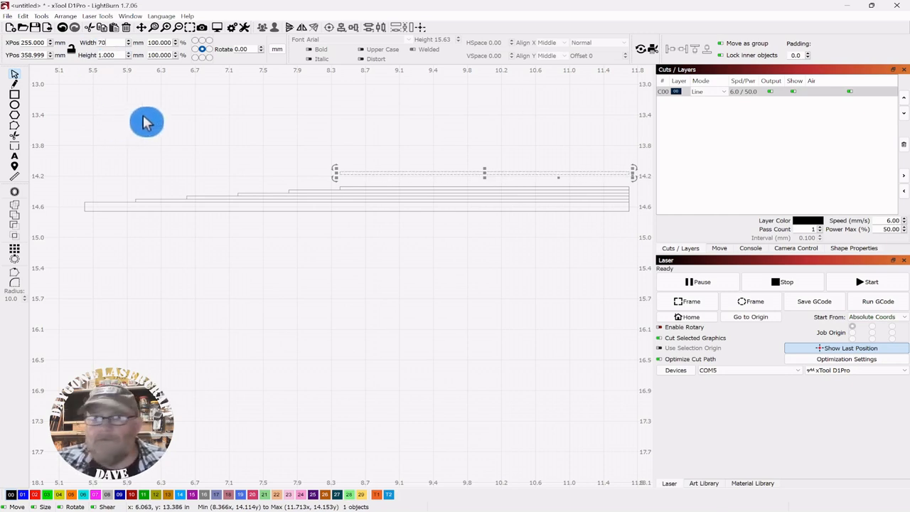
pyautogui.write('0')
pyautogui.press('Return')
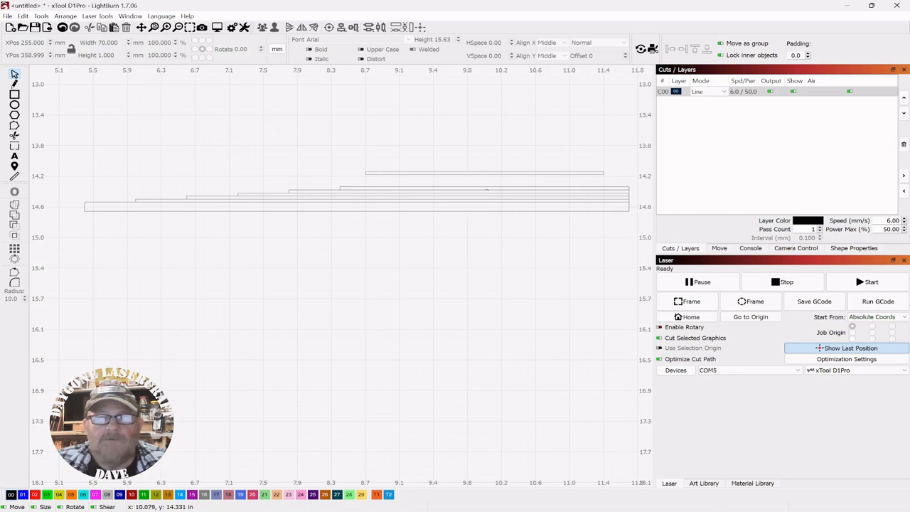
pyautogui.click(485, 174)
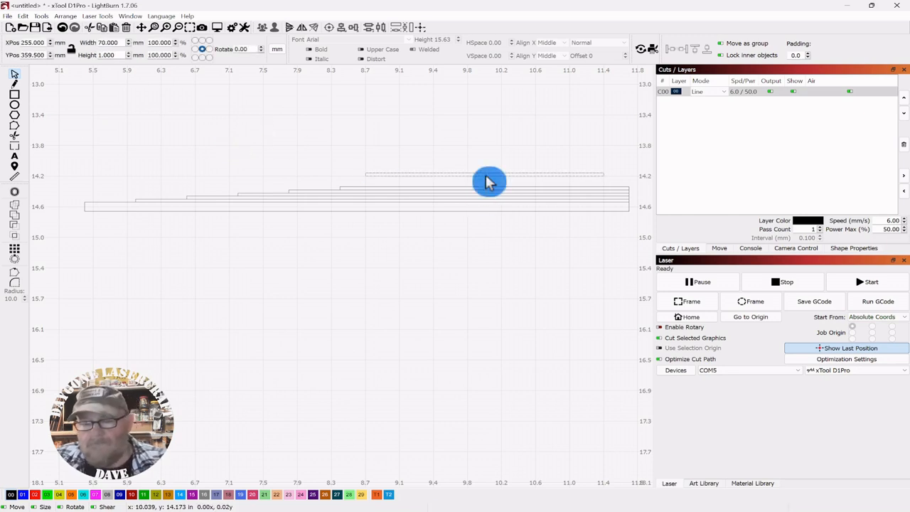
pyautogui.moveTo(484, 183); pyautogui.dragTo(509, 183)
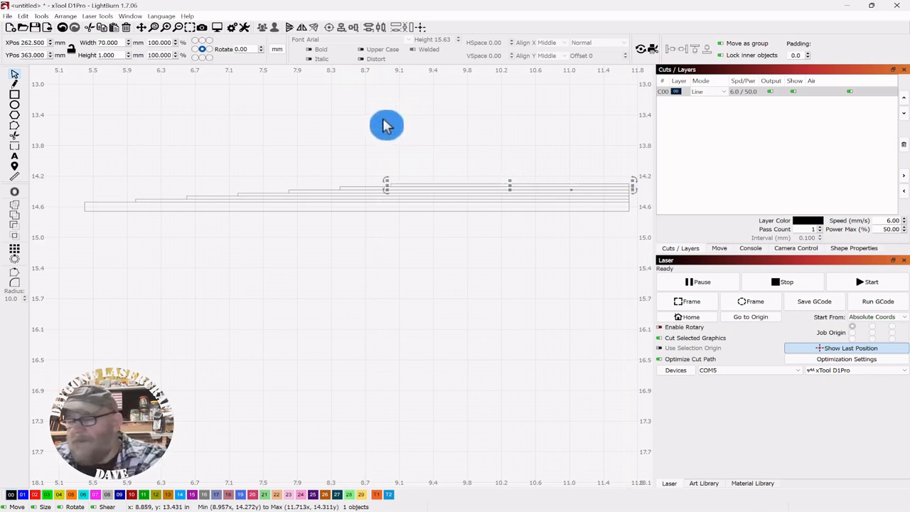
# Duplicate the 70 mm bar as a 55 mm wide copy and stack it on top, with the right ends aligned
pyautogui.press('Up')
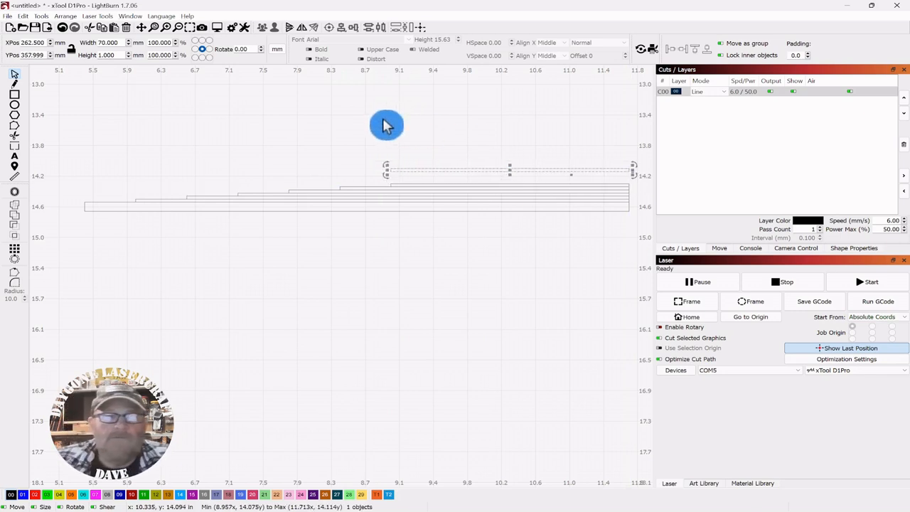
pyautogui.doubleClick(105, 43)
pyautogui.moveTo(103, 43); pyautogui.dragTo(84, 42)
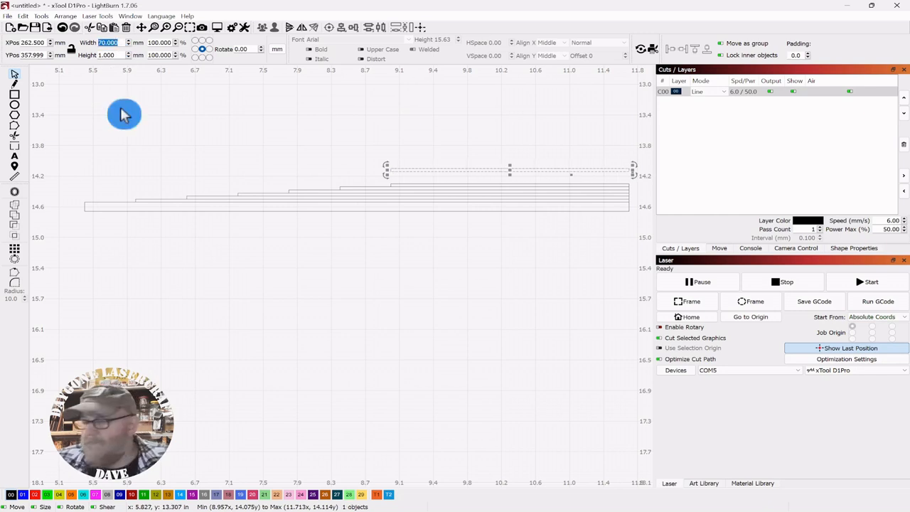
pyautogui.write('55')
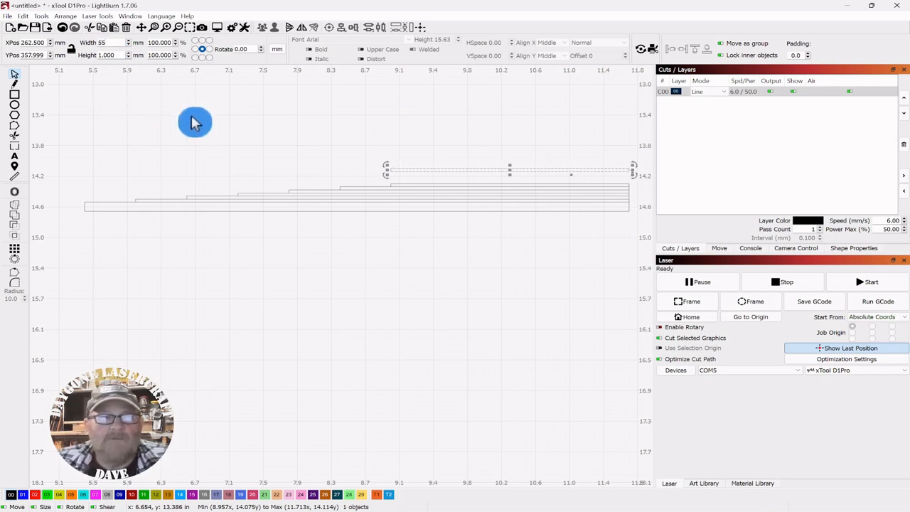
pyautogui.click(227, 125)
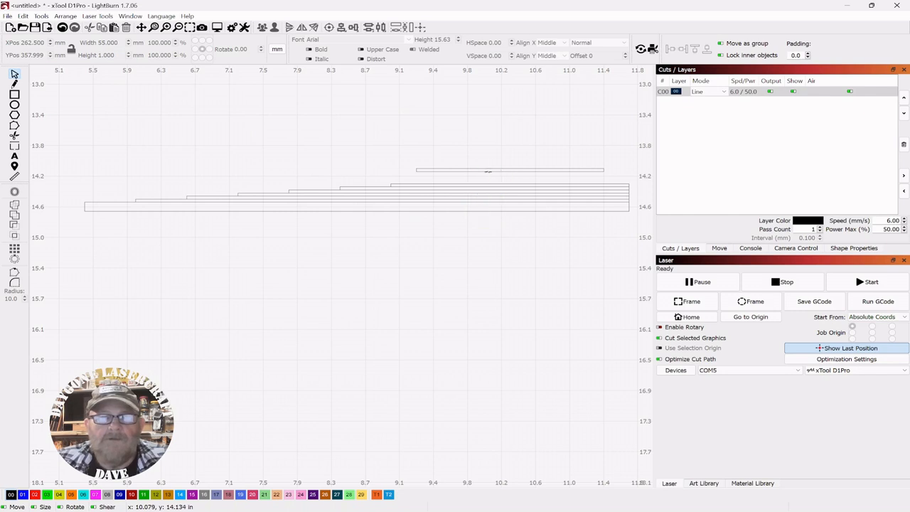
pyautogui.click(494, 171)
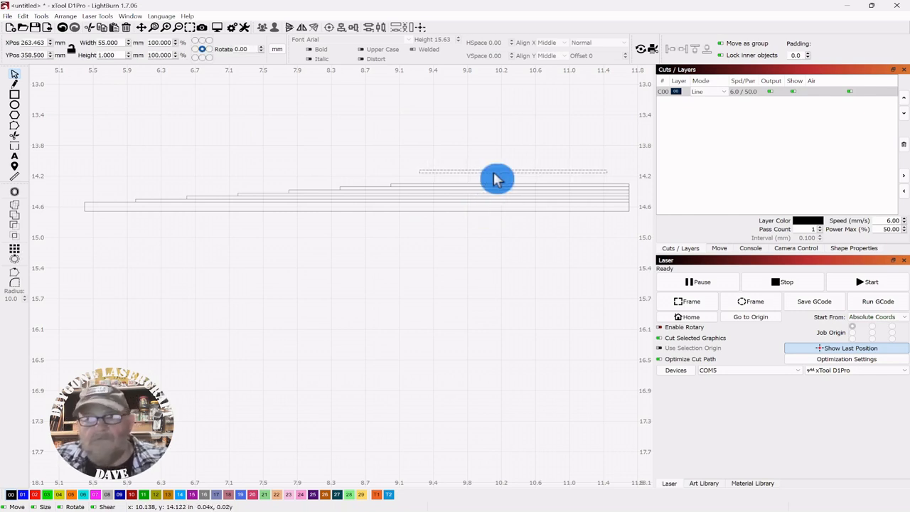
pyautogui.moveTo(496, 178); pyautogui.dragTo(512, 179)
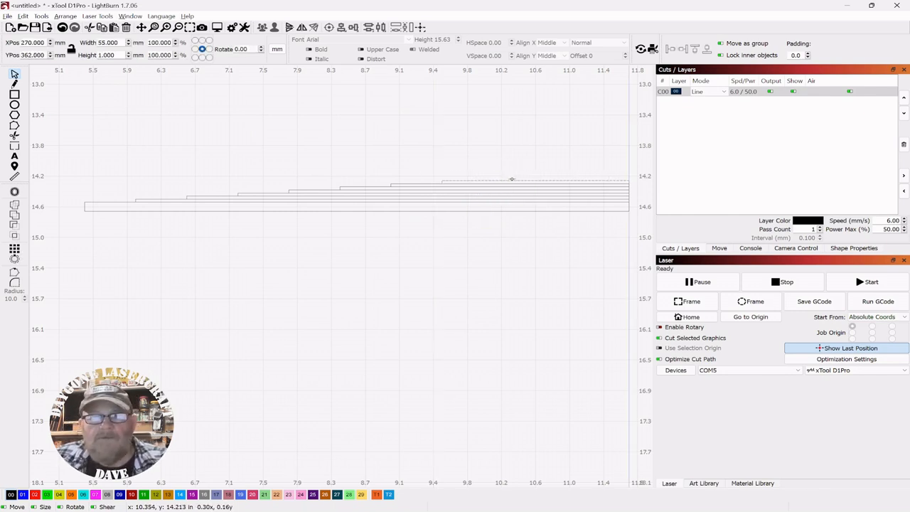
pyautogui.click(470, 283)
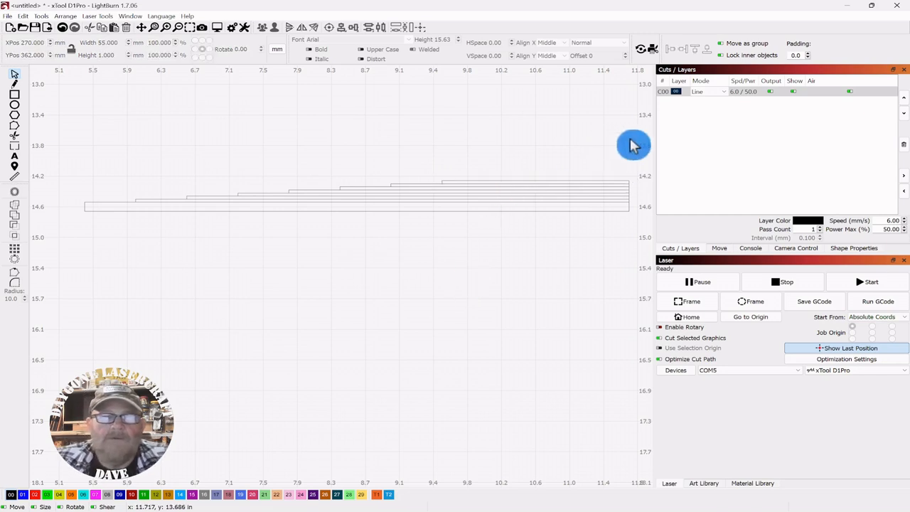
# Weld all eight stacked bars into a single stepped outline
pyautogui.moveTo(630, 140); pyautogui.dragTo(213, 290)
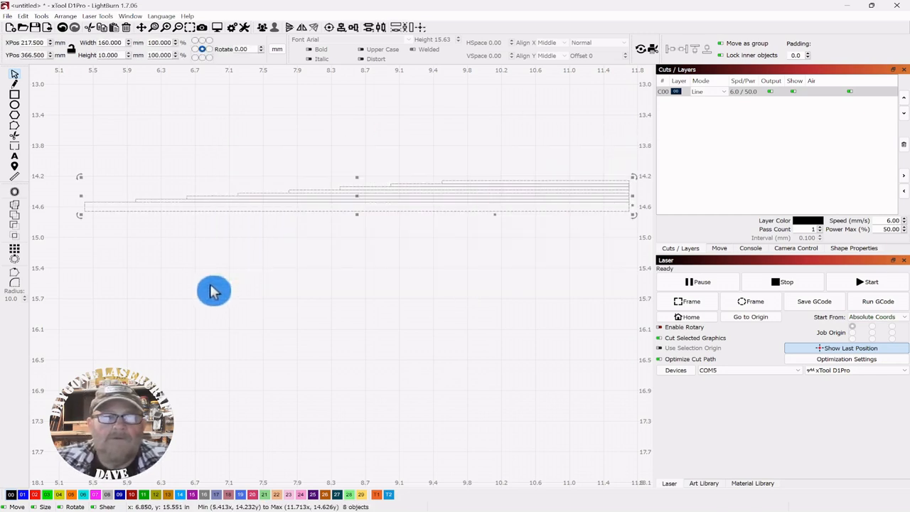
pyautogui.click(17, 213)
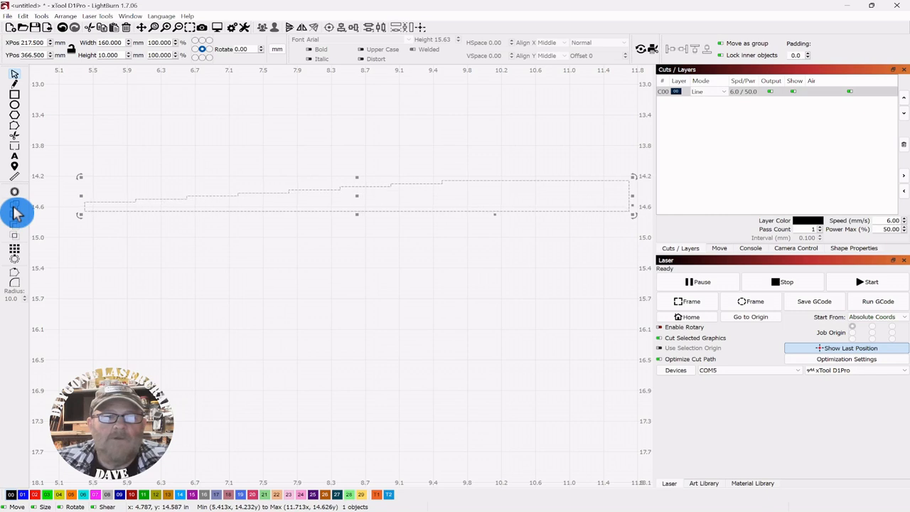
pyautogui.click(206, 295)
# Add the text "3" in Arial at the lowest step of the outline
pyautogui.scroll(-2, 355, 276)
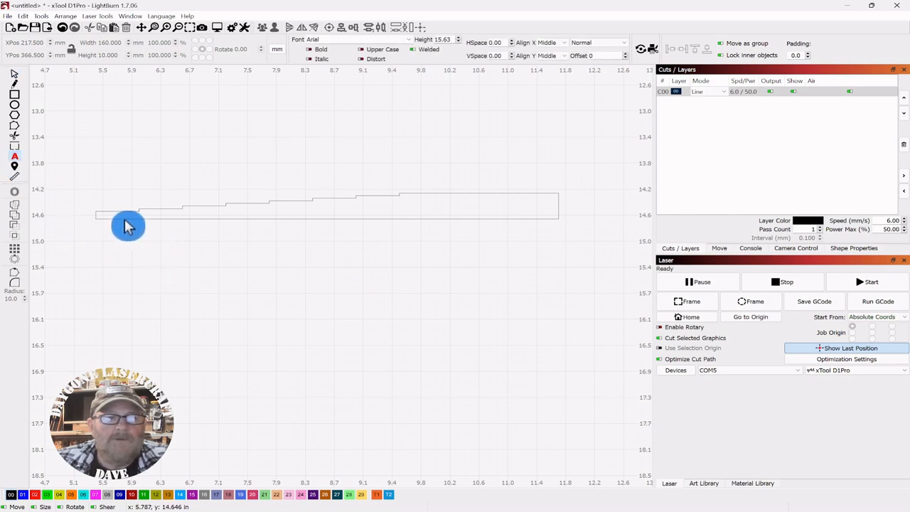
pyautogui.scroll(2, 132, 228)
pyautogui.scroll(2, 133, 228)
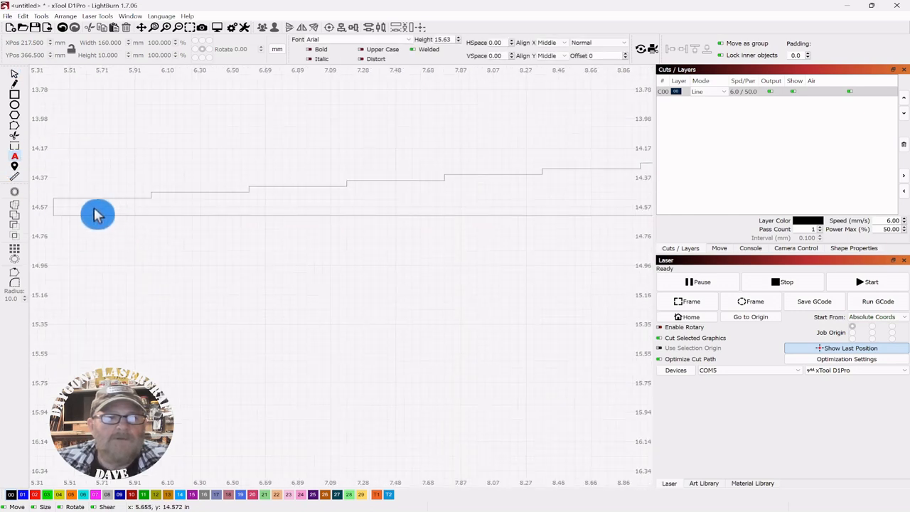
pyautogui.click(95, 214)
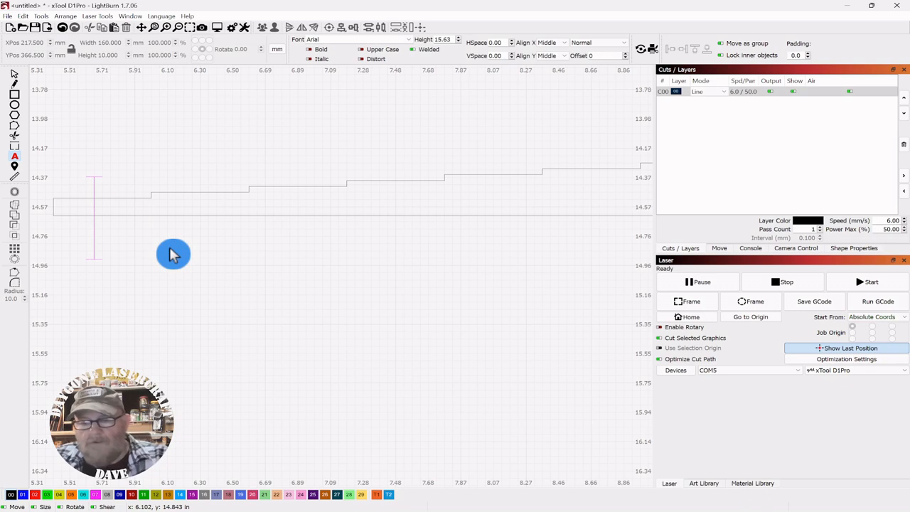
pyautogui.write('3')
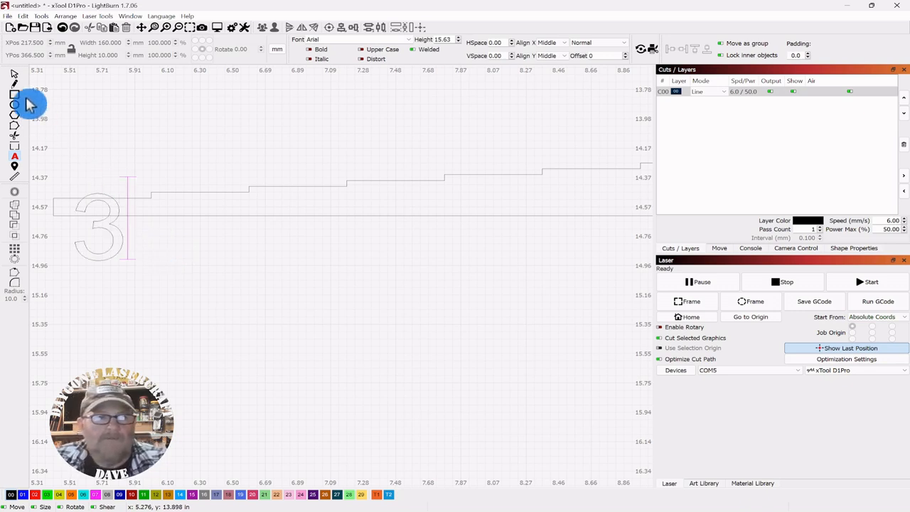
# Assign the "3" to the red fill layer 02 and enable that layer's output
pyautogui.click(16, 75)
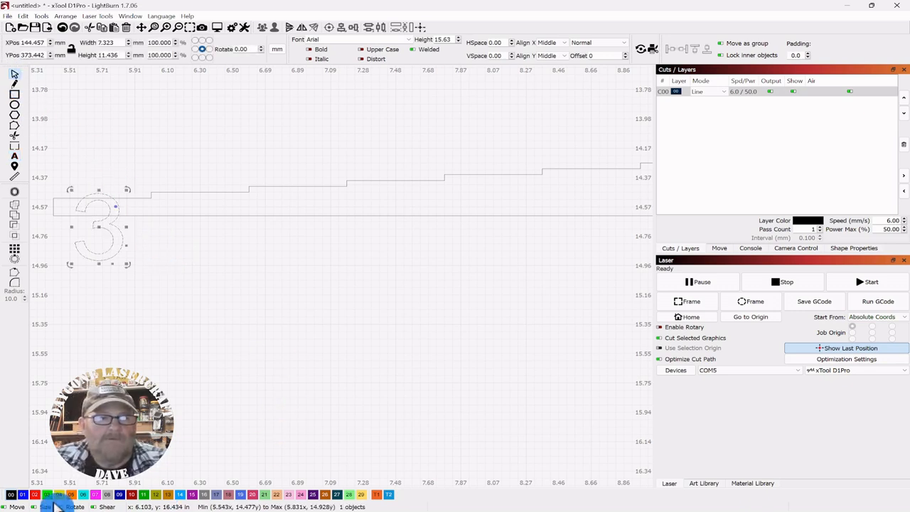
pyautogui.click(36, 495)
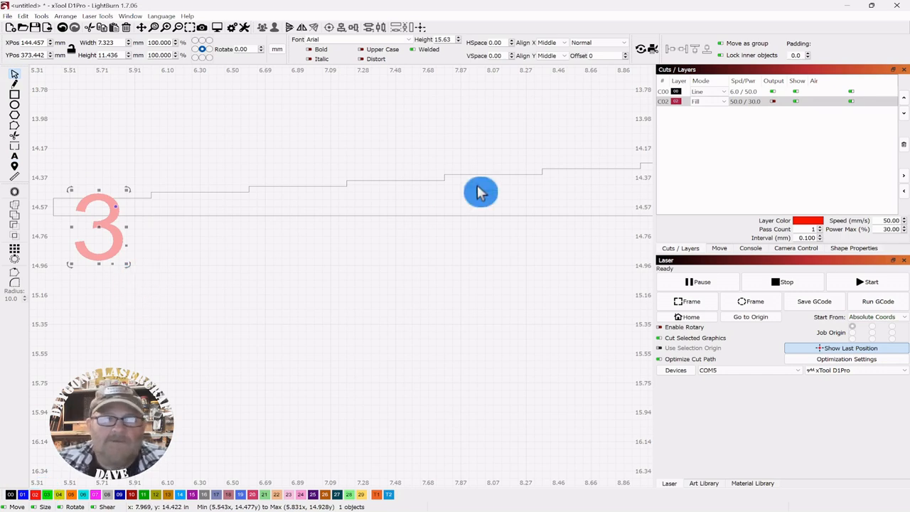
pyautogui.click(773, 103)
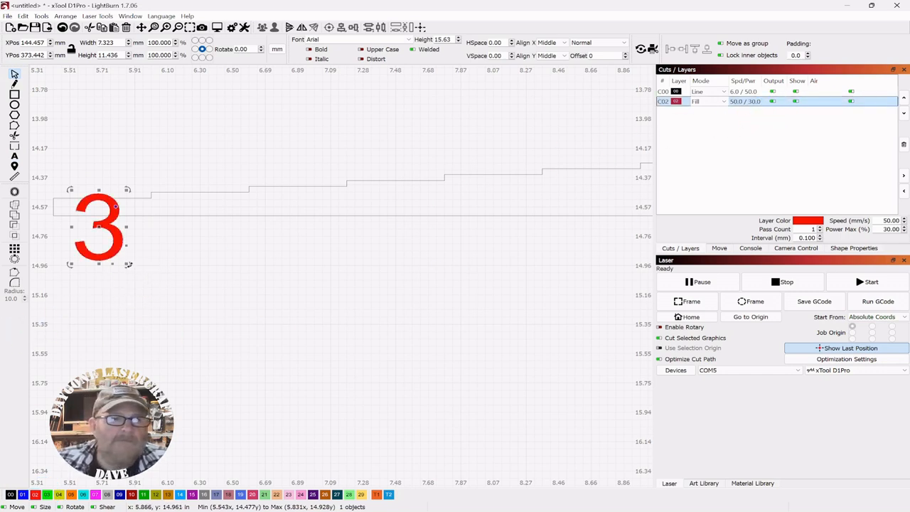
# Shrink the "3" to about 1.6 × 2.5 mm and place it inside the lowest step
pyautogui.moveTo(125, 265); pyautogui.dragTo(96, 211)
pyautogui.click(79, 203)
# Add the text "4" inside the outline below the second step, level with the "3"
pyautogui.click(15, 157)
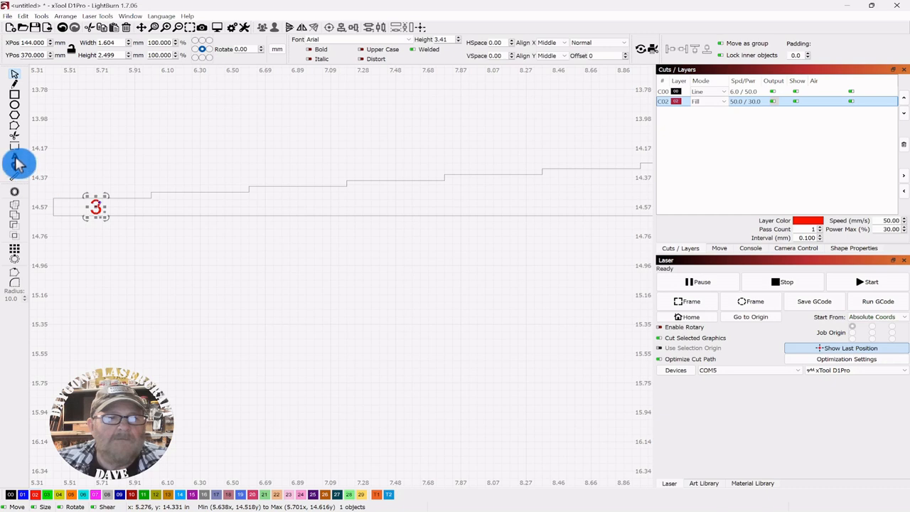
pyautogui.click(194, 206)
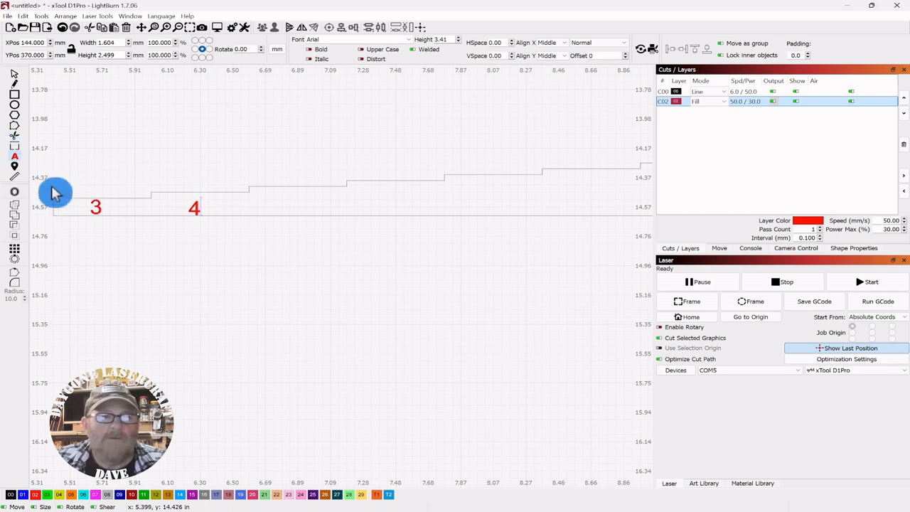
# Add the text "5" inside the outline below the third step, level with the "4"
pyautogui.click(15, 74)
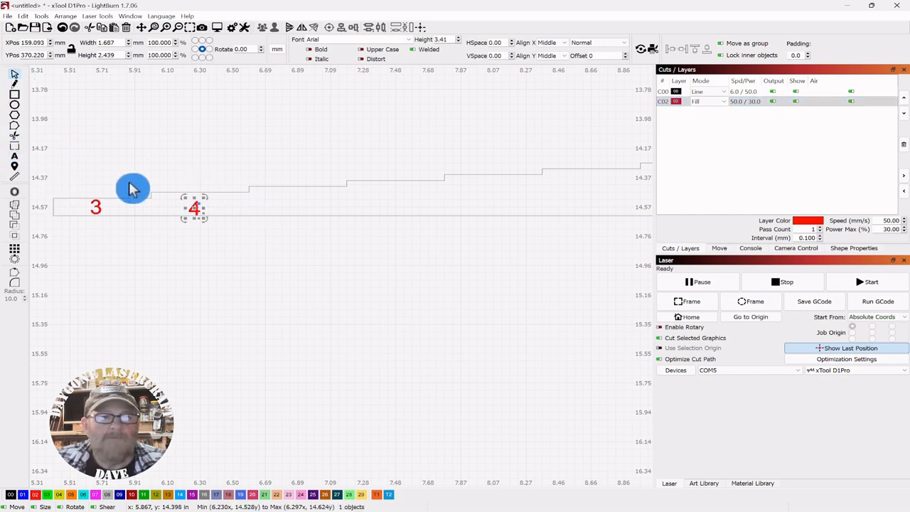
pyautogui.click(16, 157)
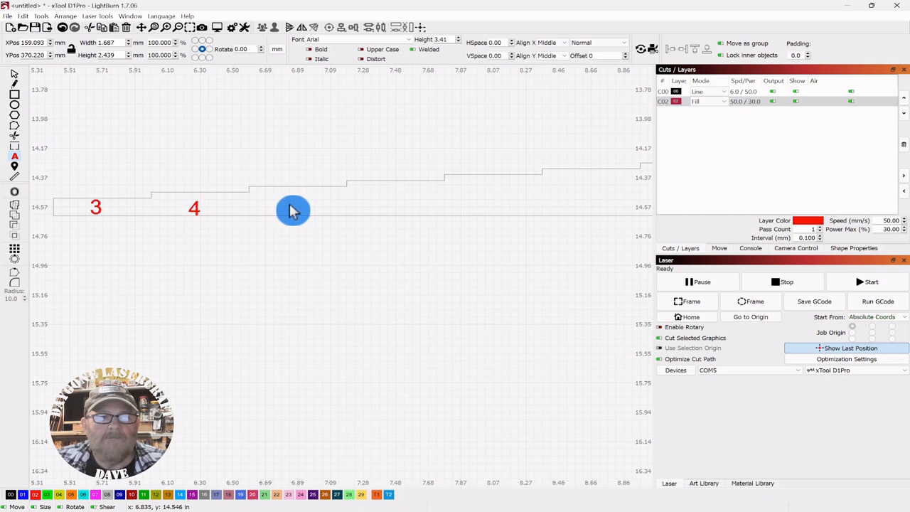
pyautogui.click(289, 206)
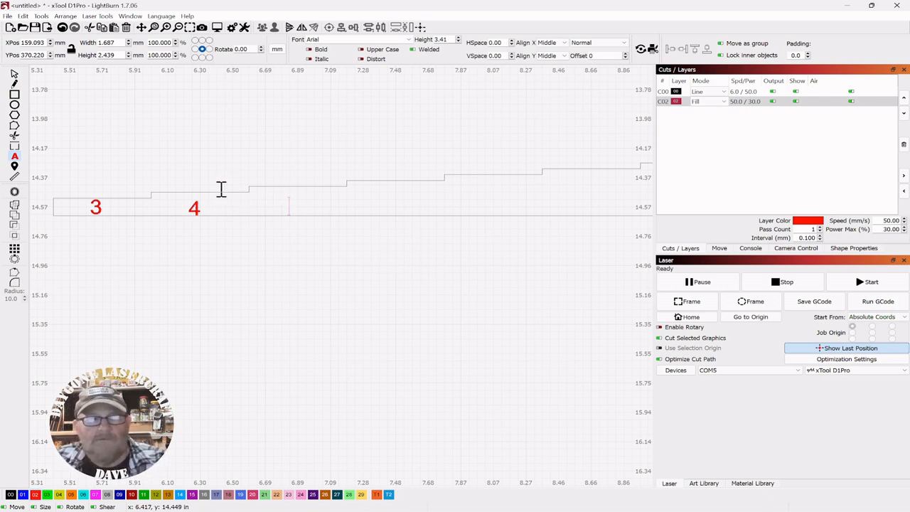
pyautogui.click(353, 217)
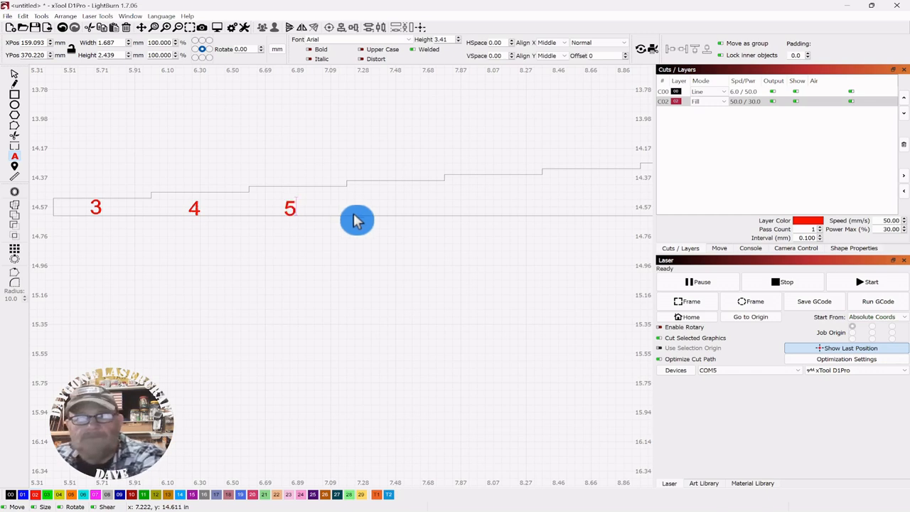
pyautogui.click(18, 82)
# Add the text "6" inside the outline below the fourth step, level with the "5"
pyautogui.click(14, 156)
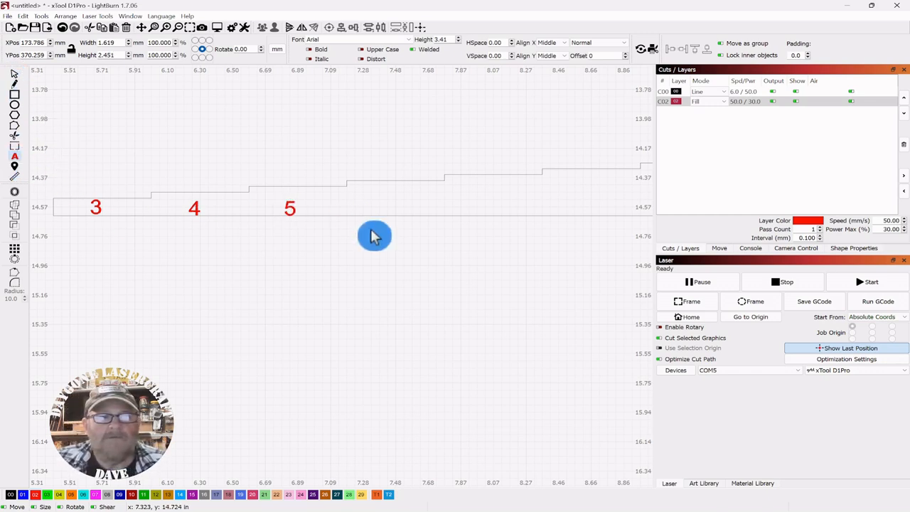
pyautogui.click(386, 206)
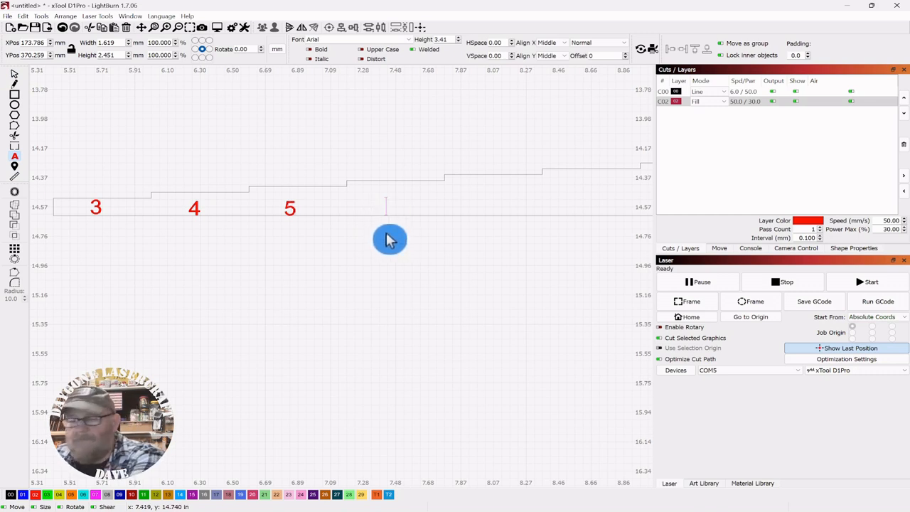
pyautogui.click(17, 78)
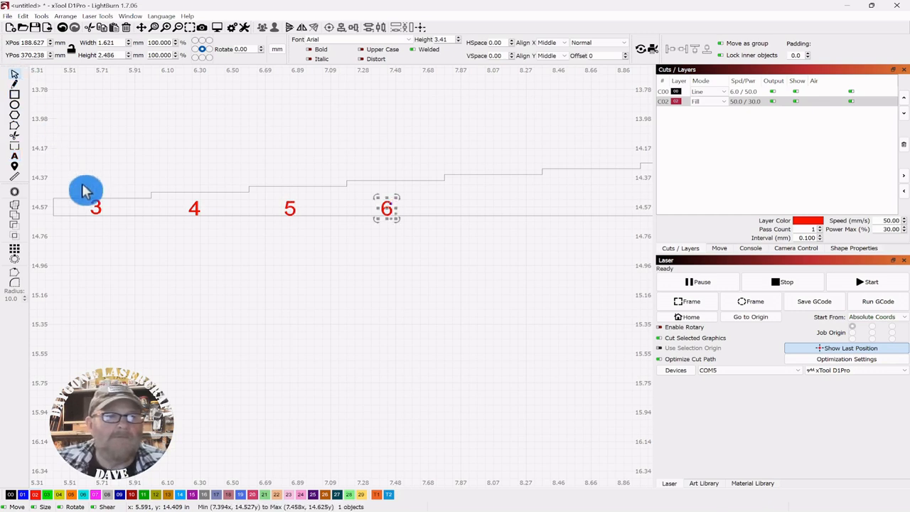
# Add the text "7" inside the outline below the fifth step, level with the "6"
pyautogui.click(16, 159)
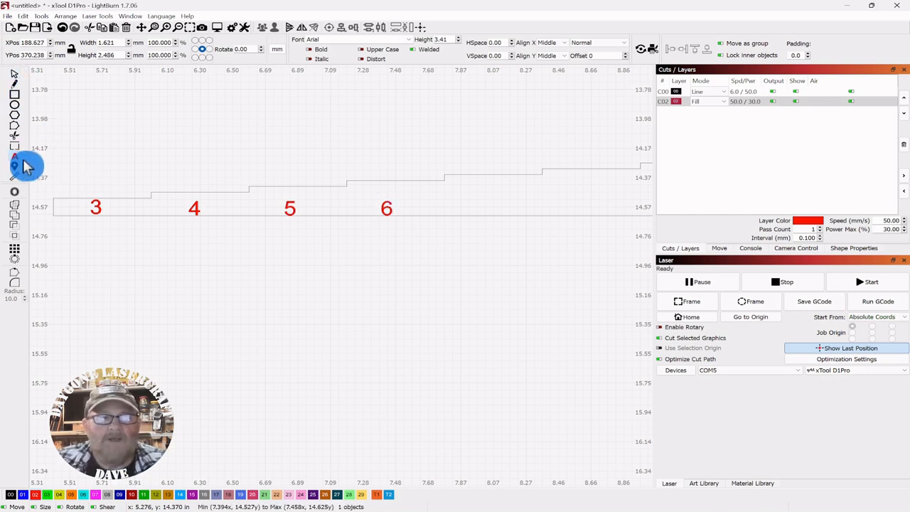
pyautogui.click(490, 209)
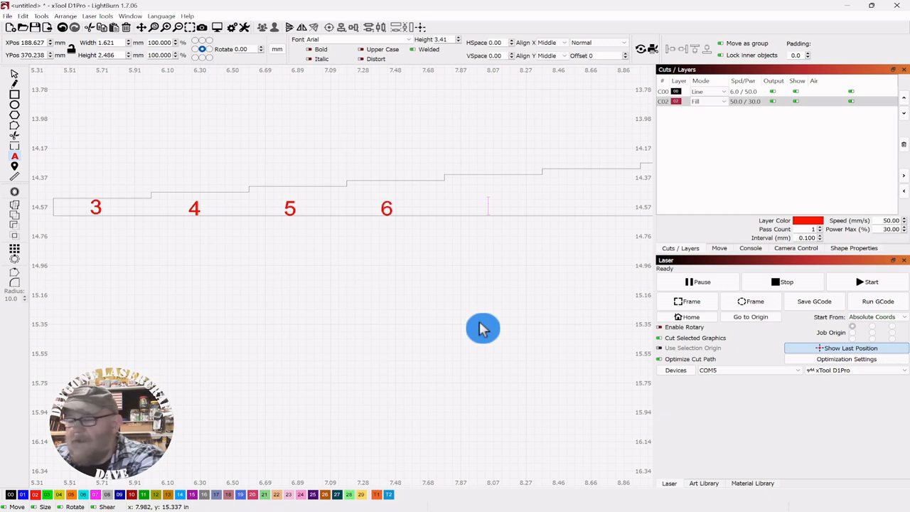
pyautogui.scroll(-2, 508, 322)
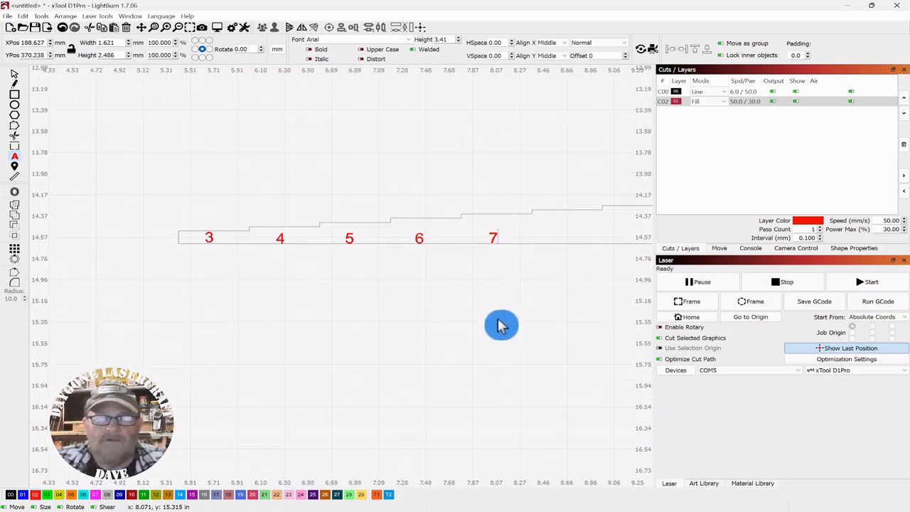
pyautogui.moveTo(499, 324); pyautogui.dragTo(388, 327)
pyautogui.scroll(-1, 444, 332)
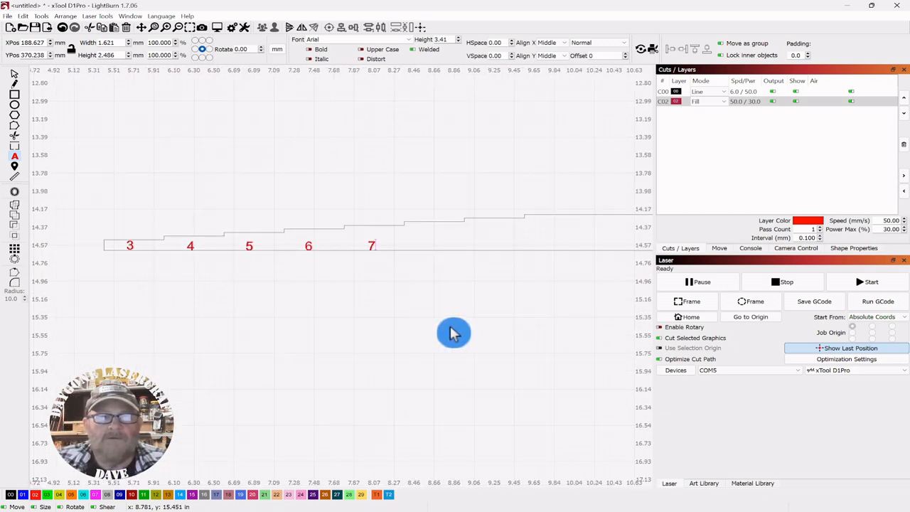
pyautogui.moveTo(500, 346); pyautogui.dragTo(398, 324)
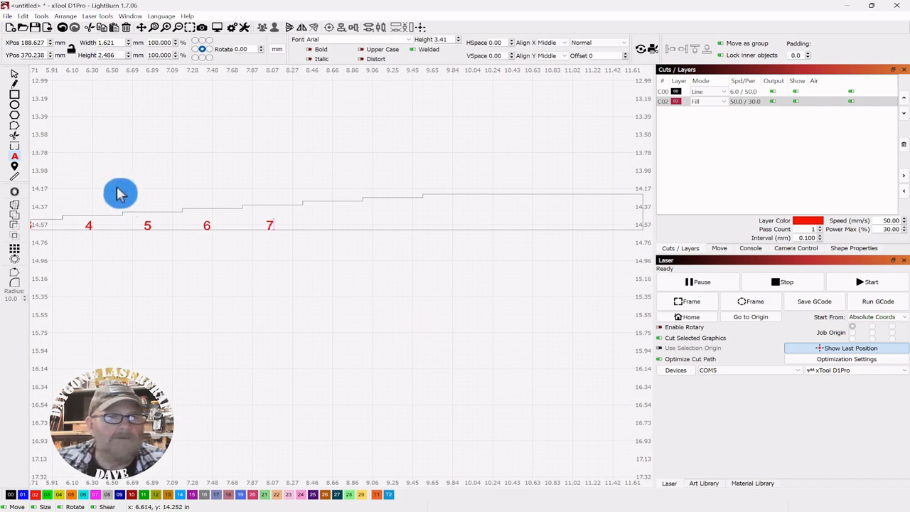
pyautogui.click(16, 78)
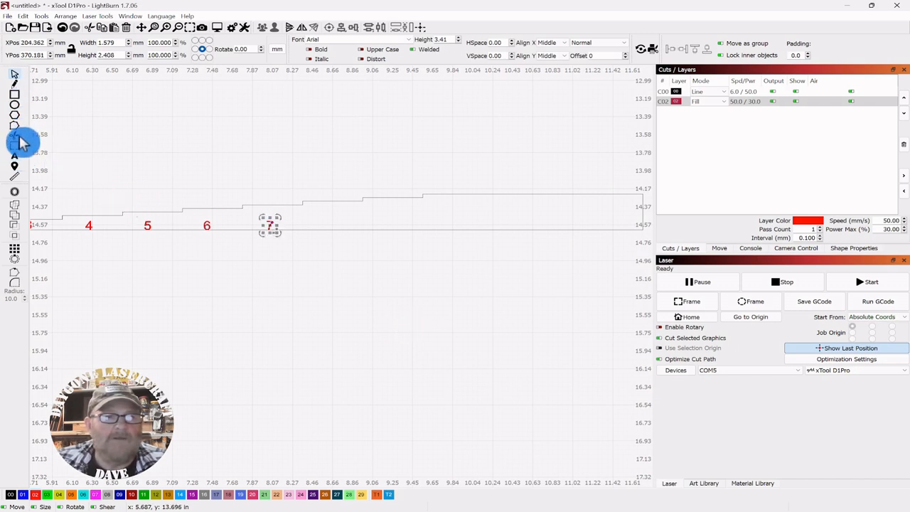
# Add the text "8" inside the outline below the sixth step, roughly level with the "7"
pyautogui.click(14, 156)
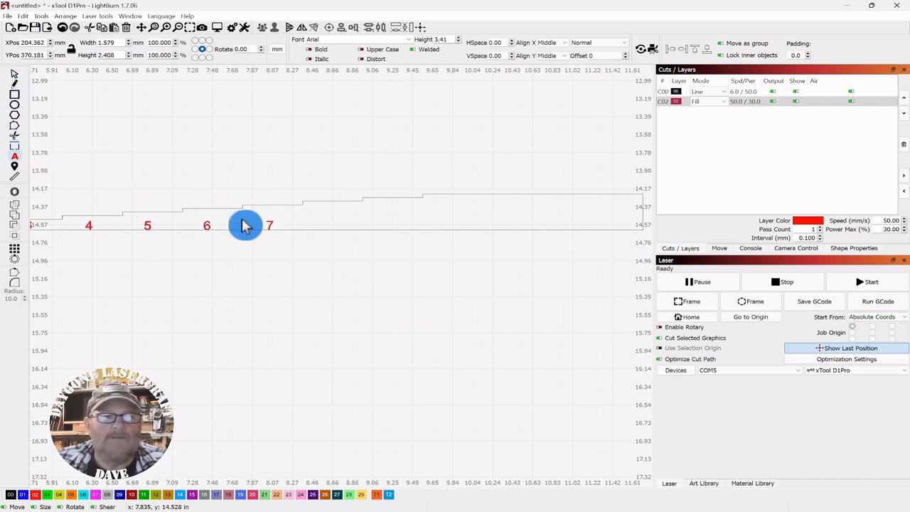
pyautogui.click(326, 224)
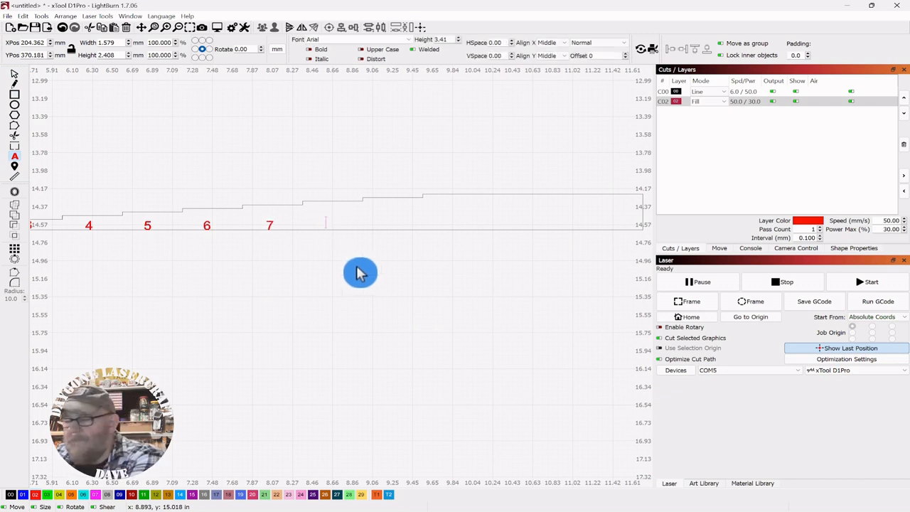
pyautogui.click(14, 77)
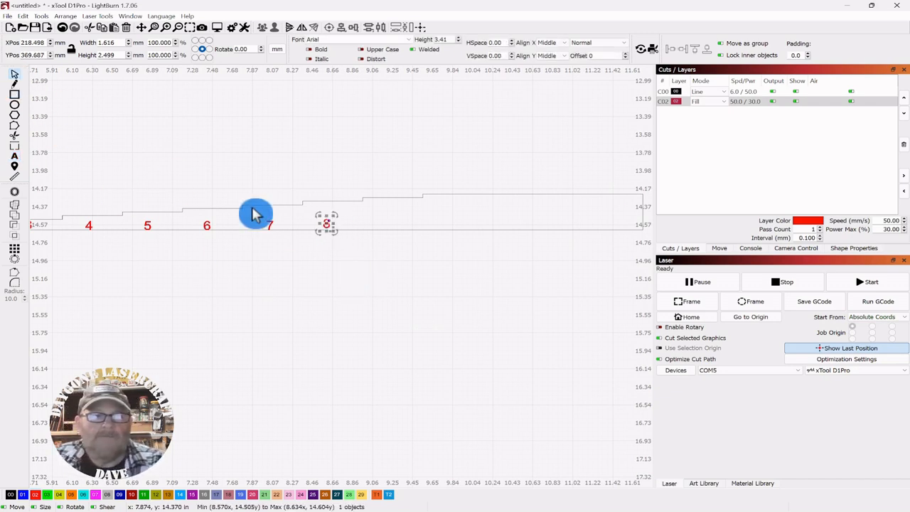
# Add the text "9" inside the outline below the seventh step, roughly level with the "8"
pyautogui.click(14, 157)
pyautogui.click(384, 226)
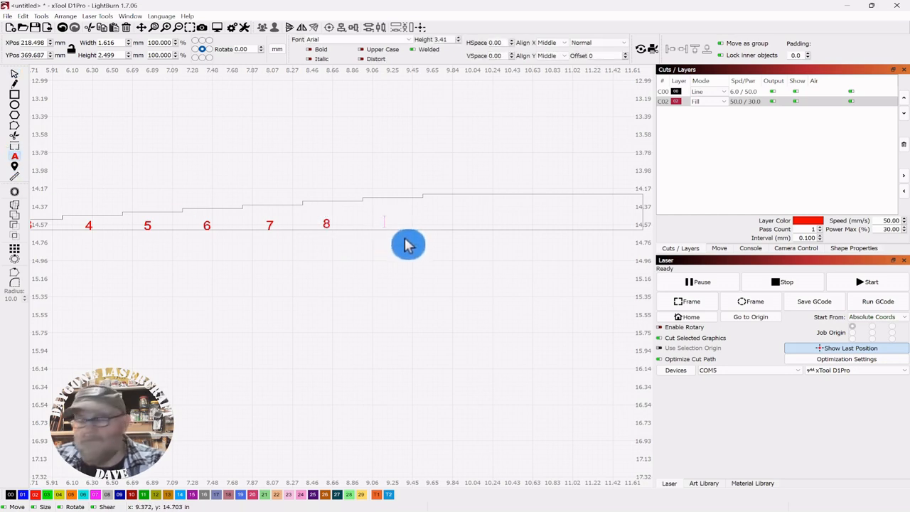
pyautogui.write('9')
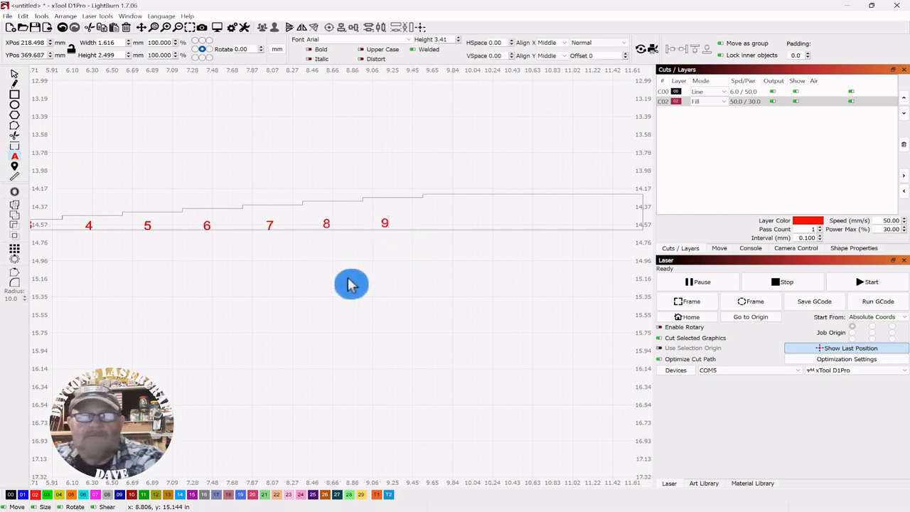
pyautogui.click(15, 73)
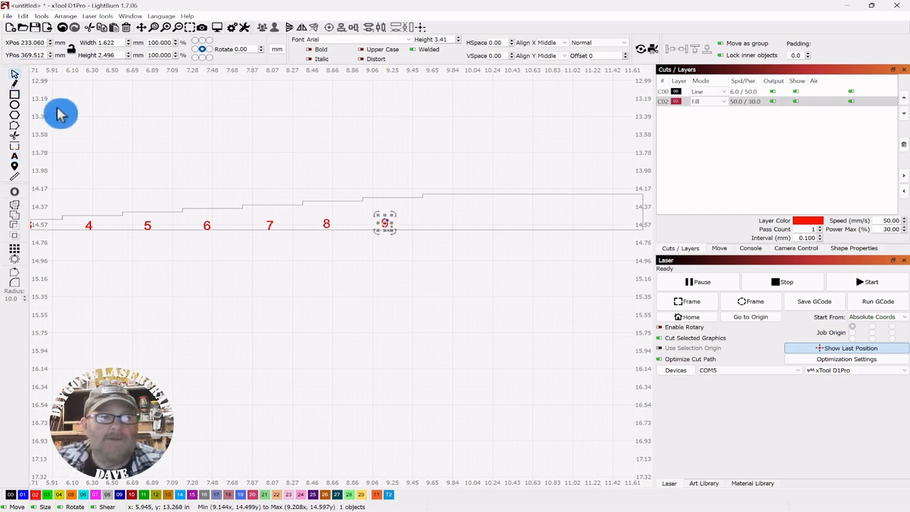
# Add the text "10" inside the outline near the start of the highest step
pyautogui.click(15, 157)
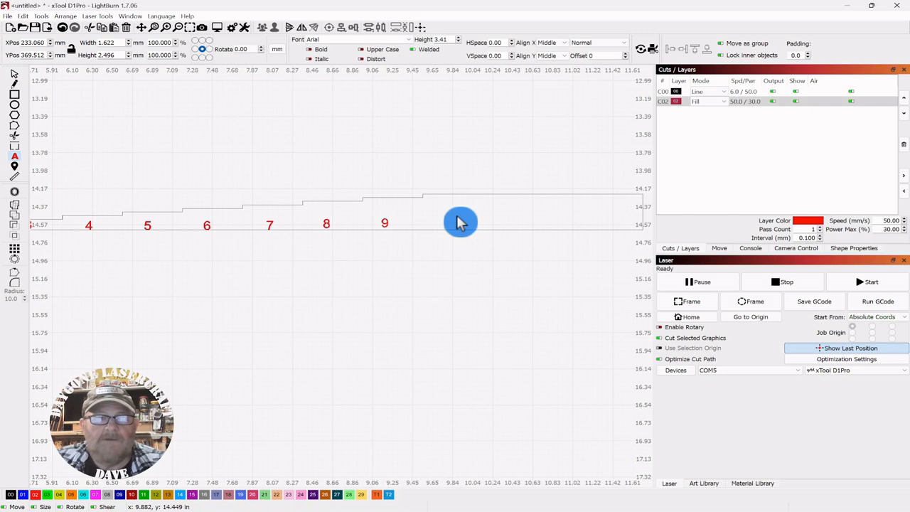
pyautogui.click(457, 221)
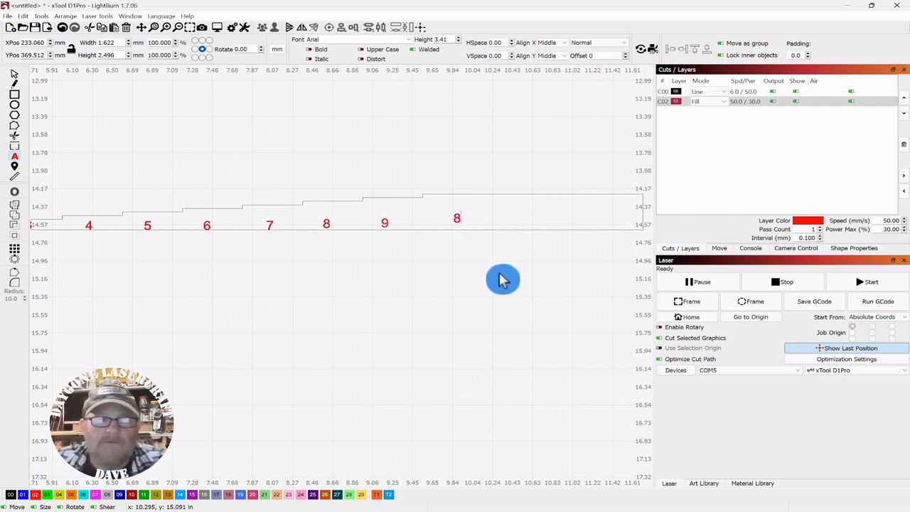
pyautogui.scroll(-1, 502, 280)
pyautogui.scroll(1, 503, 279)
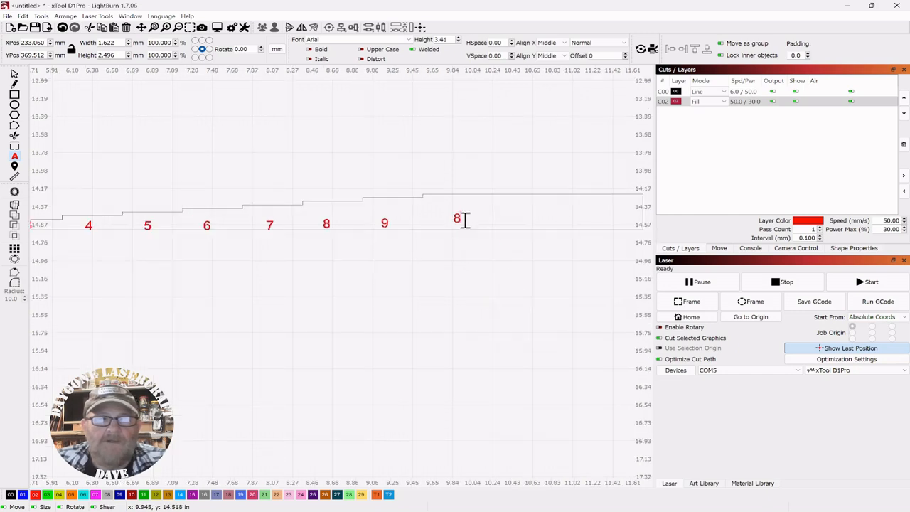
pyautogui.press('BackSpace')
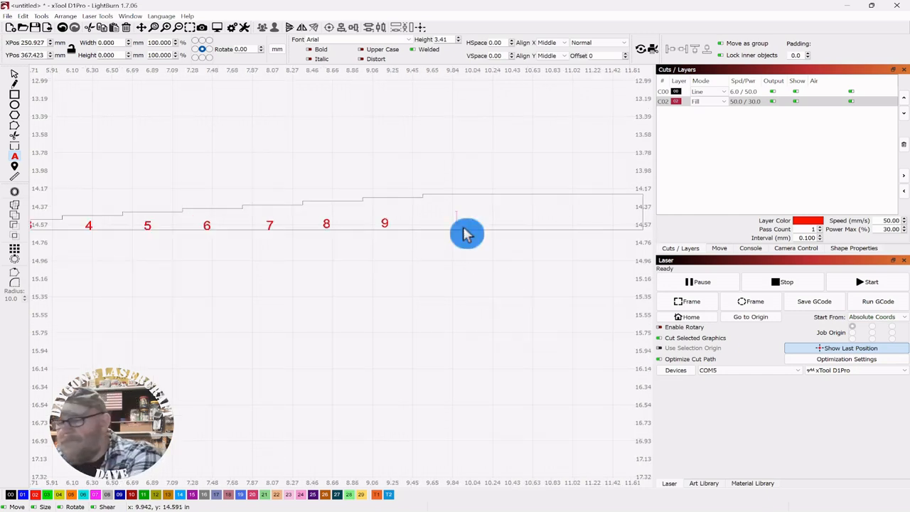
pyautogui.write('10')
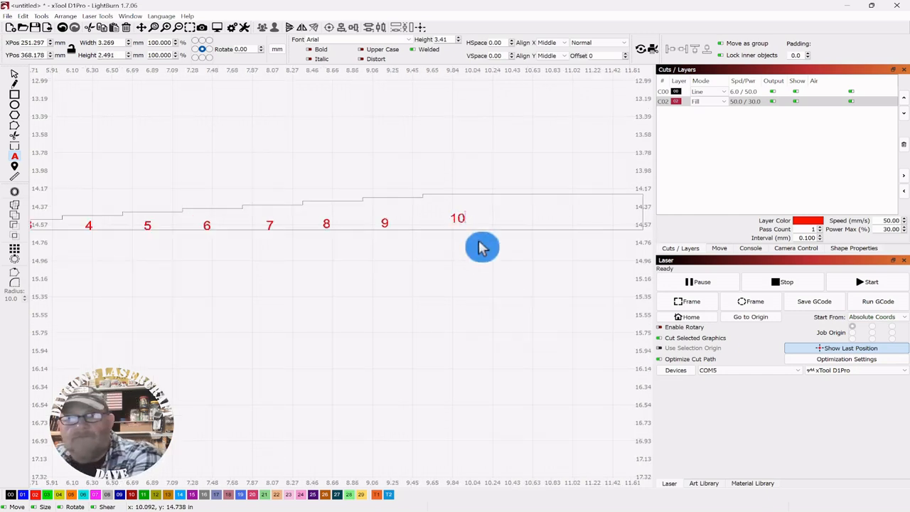
pyautogui.click(16, 80)
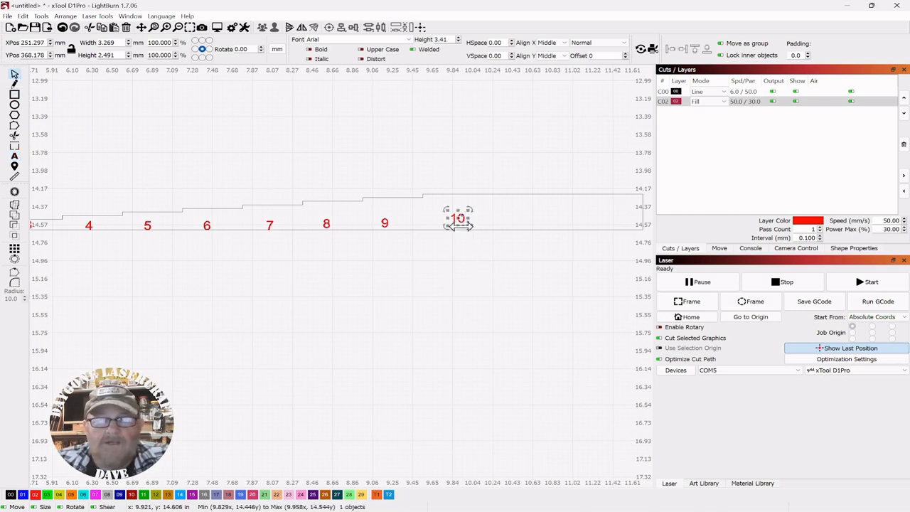
# Enlarge the "10", "9" and "8" to suit the height of their steps, giving the "10" and "8" a text height of about 8 mm
pyautogui.moveTo(449, 212)
pyautogui.mouseDown()
pyautogui.moveTo(428, 199)
pyautogui.moveTo(459, 218)
pyautogui.moveTo(449, 215)
pyautogui.mouseUp()
pyautogui.click(386, 223)
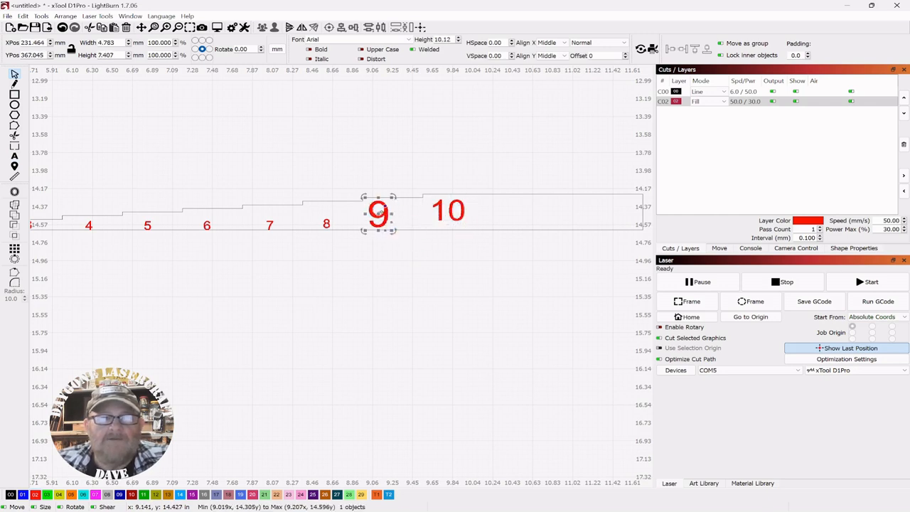
pyautogui.click(320, 223)
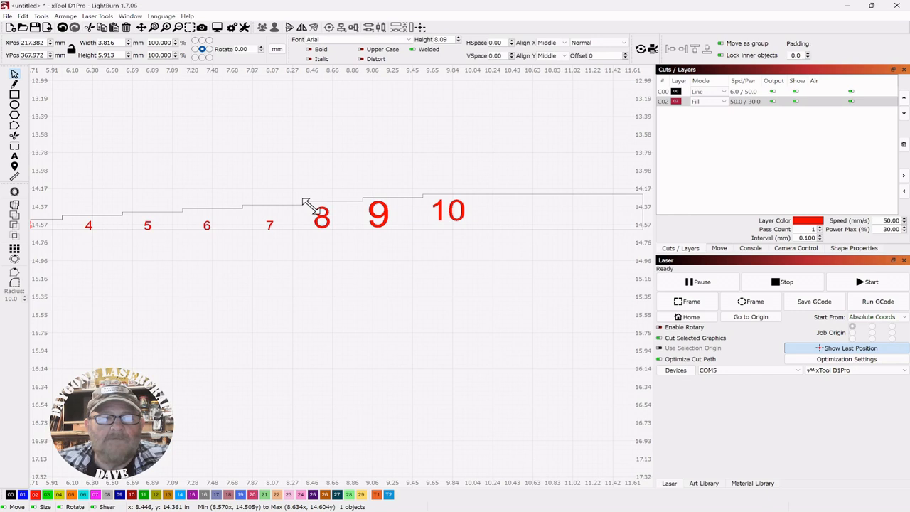
pyautogui.moveTo(305, 204); pyautogui.dragTo(307, 202)
pyautogui.click(379, 207)
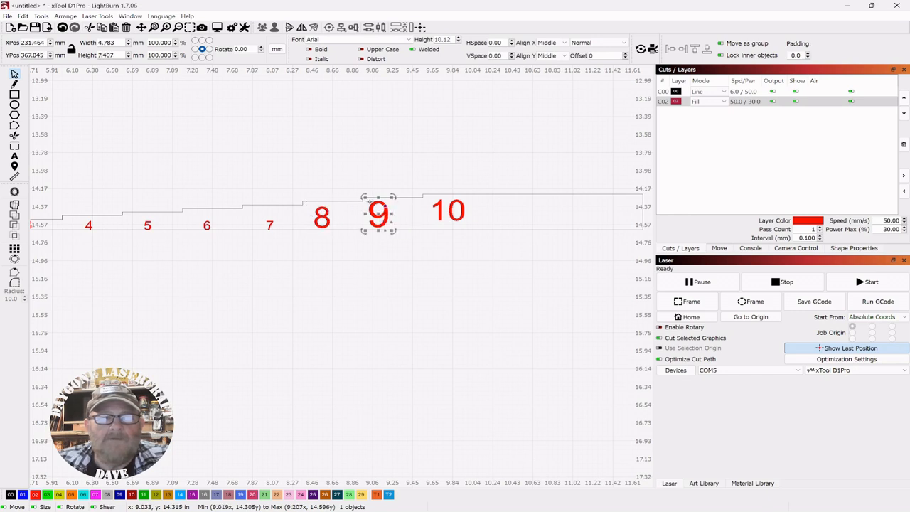
pyautogui.moveTo(362, 198); pyautogui.dragTo(365, 200)
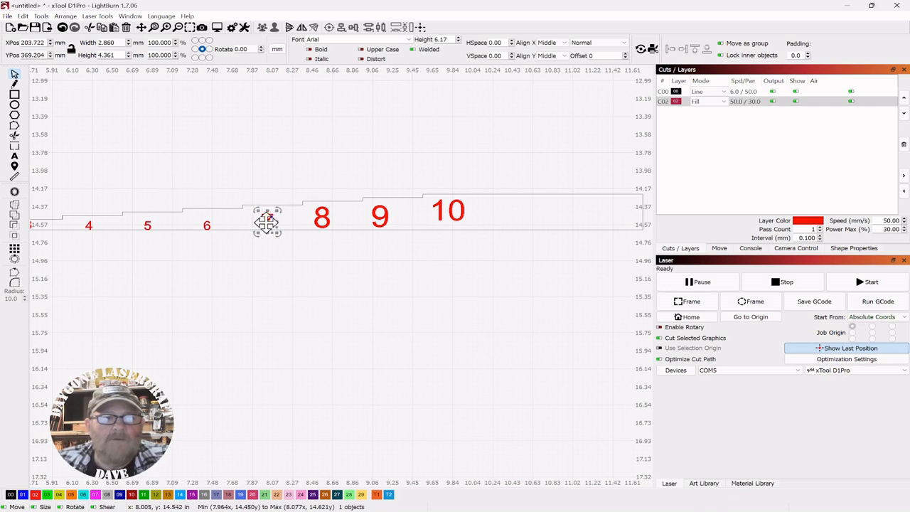
# Enlarge the "7", the "6" (about 2.9 × 4.5 mm) and the "5" (about 2.3 × 3.5 mm) to suit the height of their steps
pyautogui.moveTo(269, 218); pyautogui.dragTo(271, 217)
pyautogui.click(209, 226)
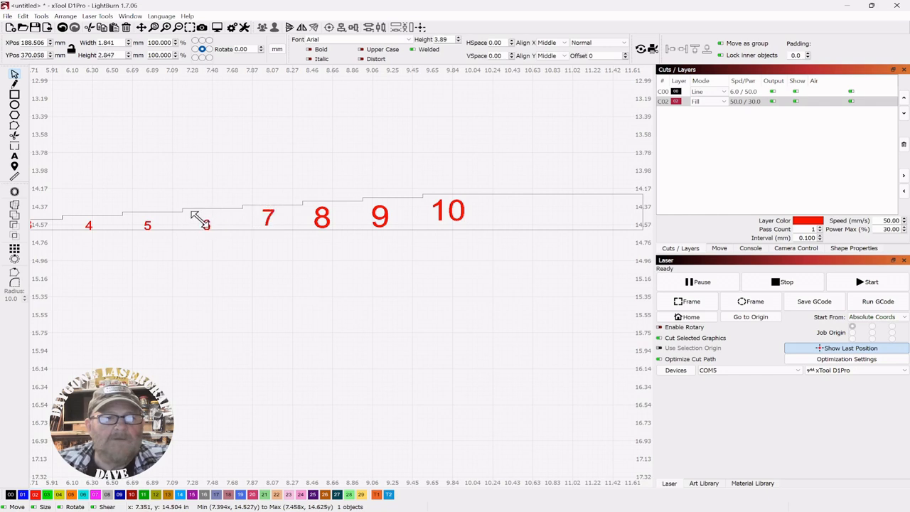
pyautogui.moveTo(188, 211); pyautogui.dragTo(151, 226)
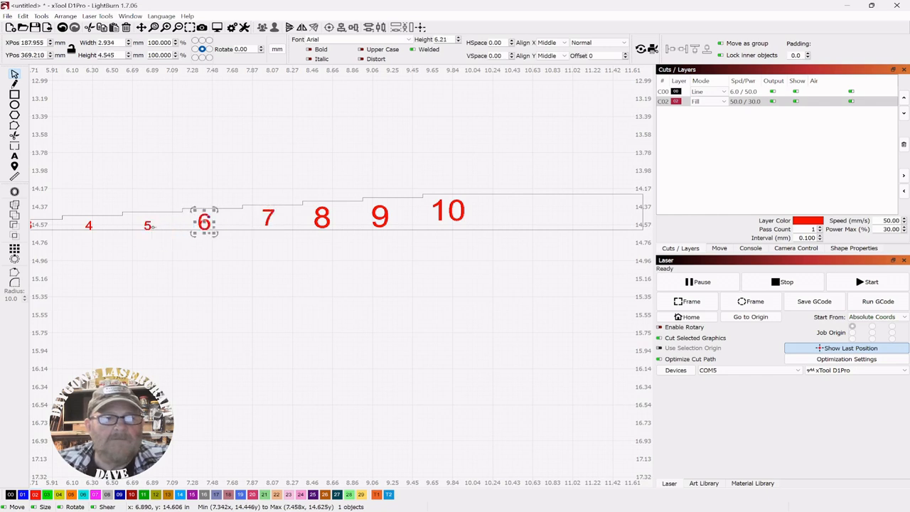
pyautogui.click(149, 225)
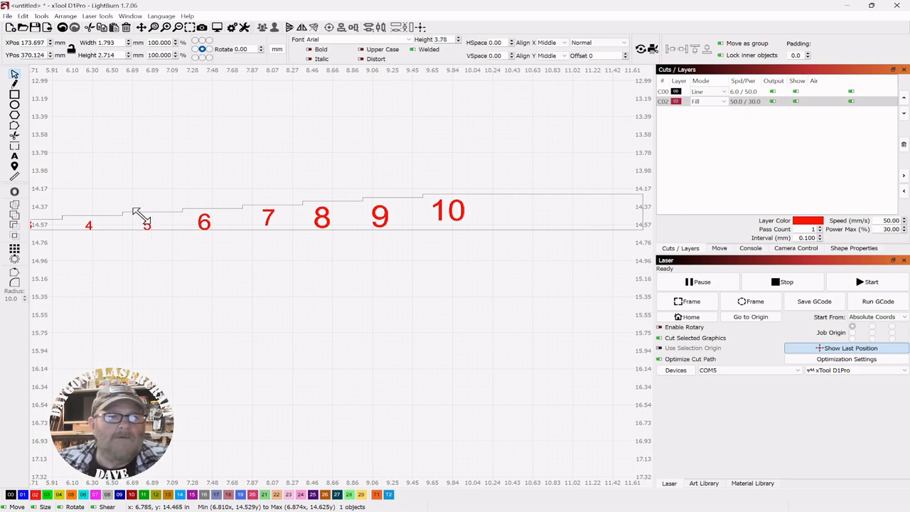
pyautogui.moveTo(140, 213); pyautogui.dragTo(139, 213)
pyautogui.click(211, 249)
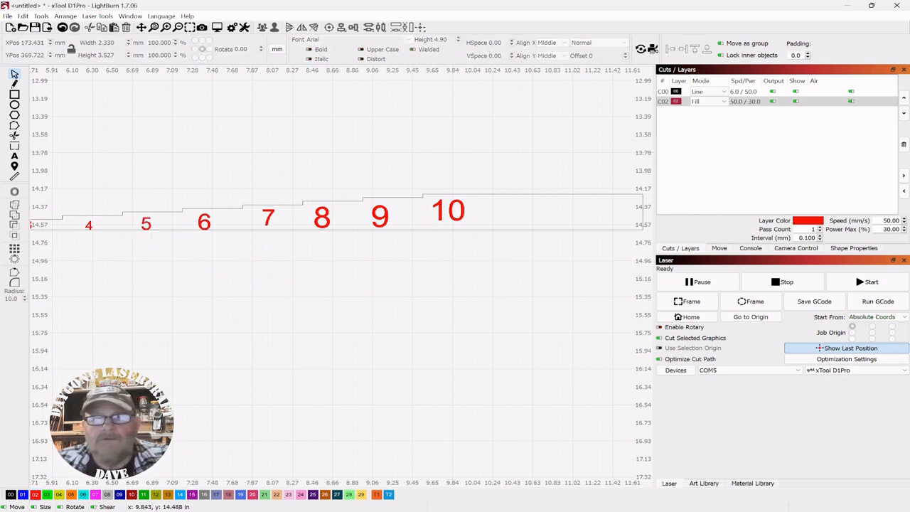
# Append "mm" to the "10" label on the highest step so it reads "10mm"
pyautogui.press('t')
pyautogui.click(482, 221)
pyautogui.write('mm')
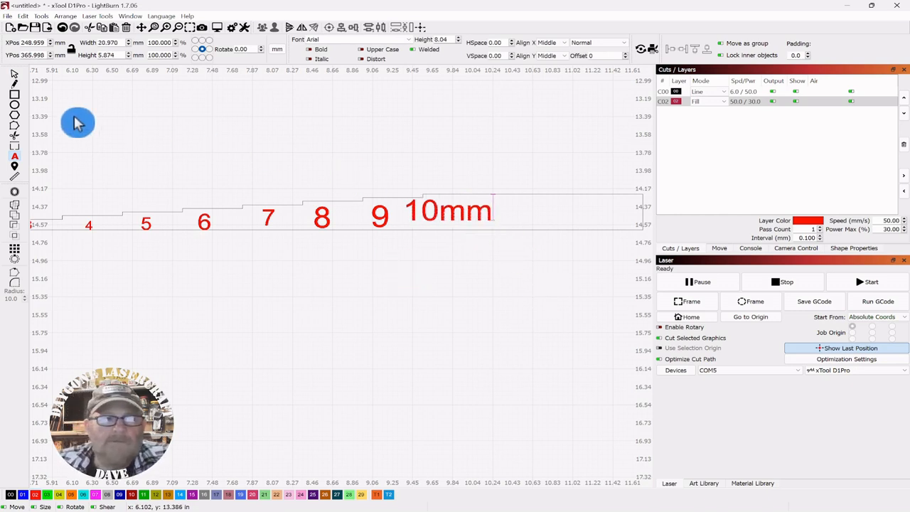
pyautogui.click(16, 74)
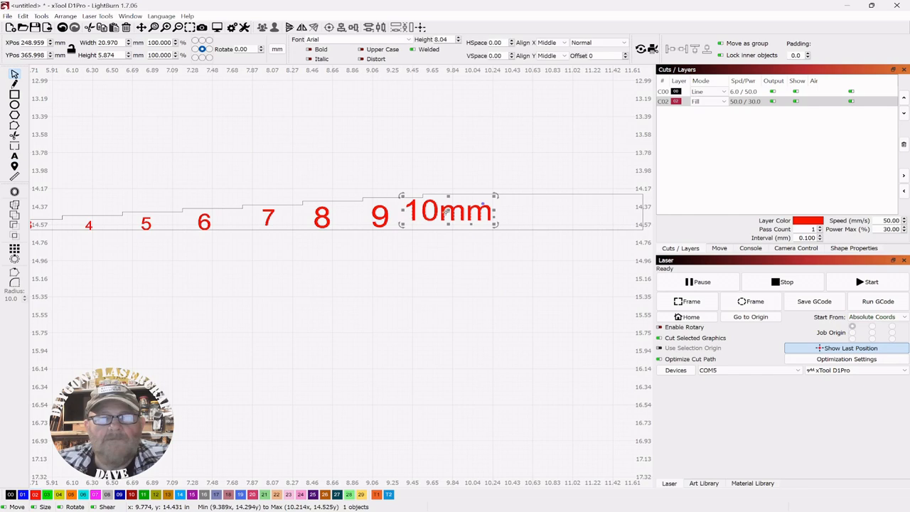
# Move the "10mm" label along the gauge so it sits fully within the highest step
pyautogui.moveTo(447, 208); pyautogui.dragTo(473, 217)
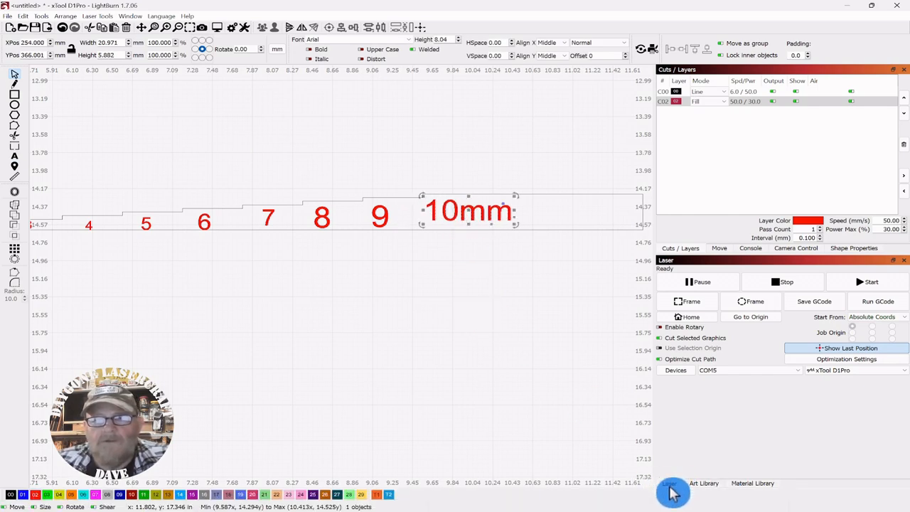
# Add the round "1_DayGoneLaserCraft(Stencil_Fill_cotton)" graphic from the Art Library's logos to the project, near the gauge
pyautogui.click(702, 484)
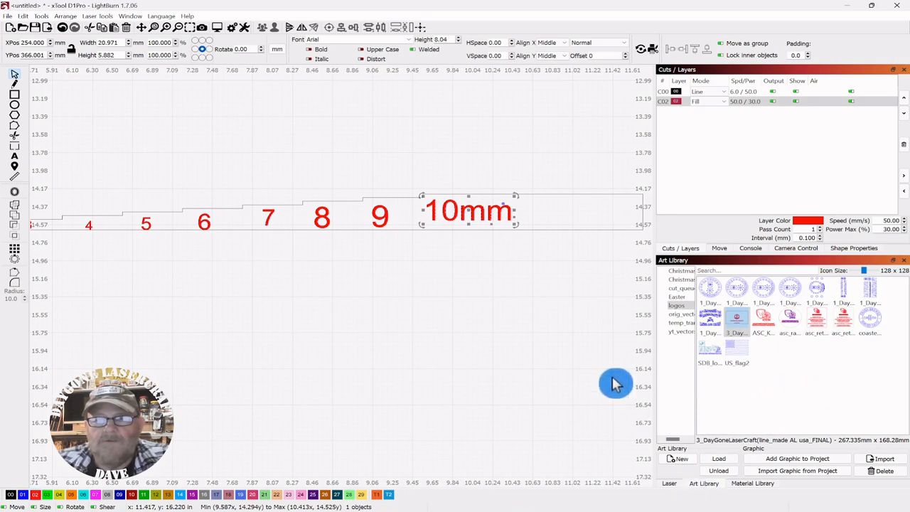
pyautogui.scroll(-1, 573, 375)
pyautogui.scroll(-1, 572, 375)
pyautogui.moveTo(706, 297); pyautogui.dragTo(448, 346)
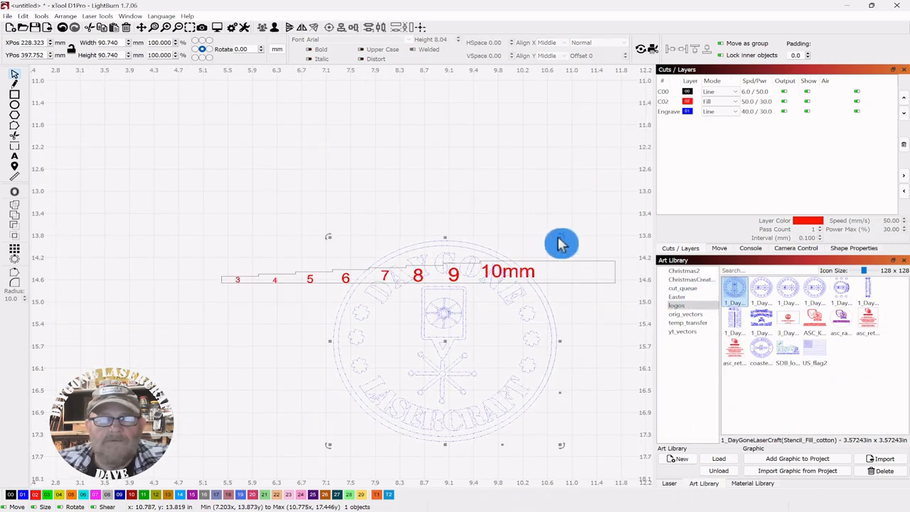
pyautogui.click(566, 246)
pyautogui.moveTo(581, 333); pyautogui.dragTo(488, 377)
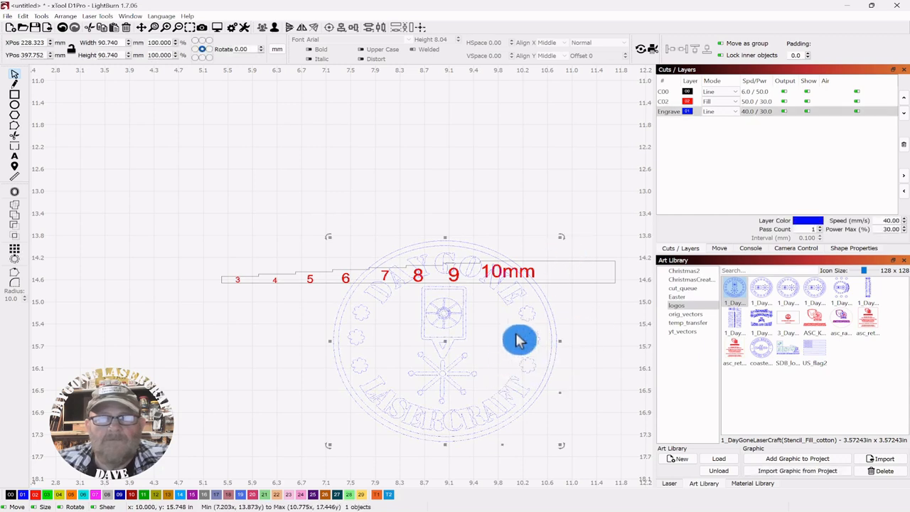
# Shrink the round logo to about 7.4 mm and place it inside the highest step, between the "10mm" label and the gauge's end
pyautogui.moveTo(562, 237); pyautogui.dragTo(548, 327)
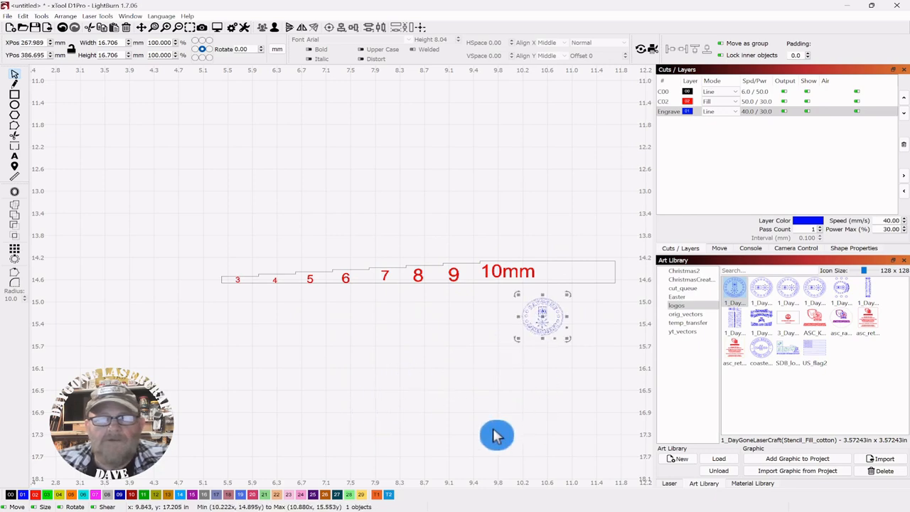
pyautogui.scroll(2, 483, 427)
pyautogui.moveTo(530, 363); pyautogui.dragTo(366, 383)
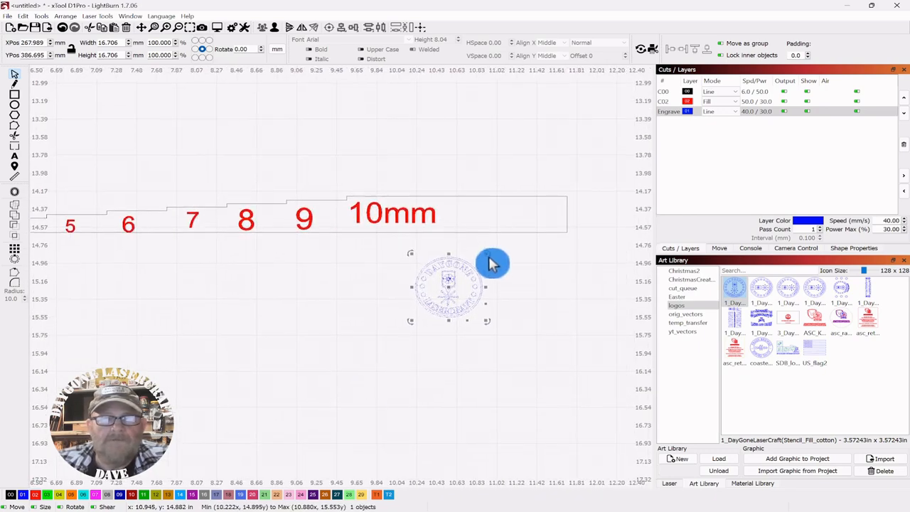
pyautogui.moveTo(486, 255); pyautogui.dragTo(508, 203)
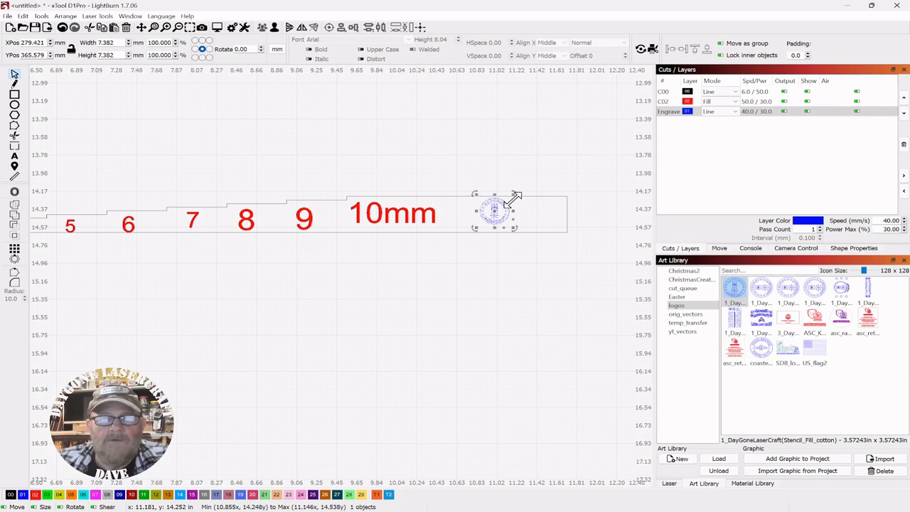
pyautogui.moveTo(494, 211); pyautogui.dragTo(496, 224)
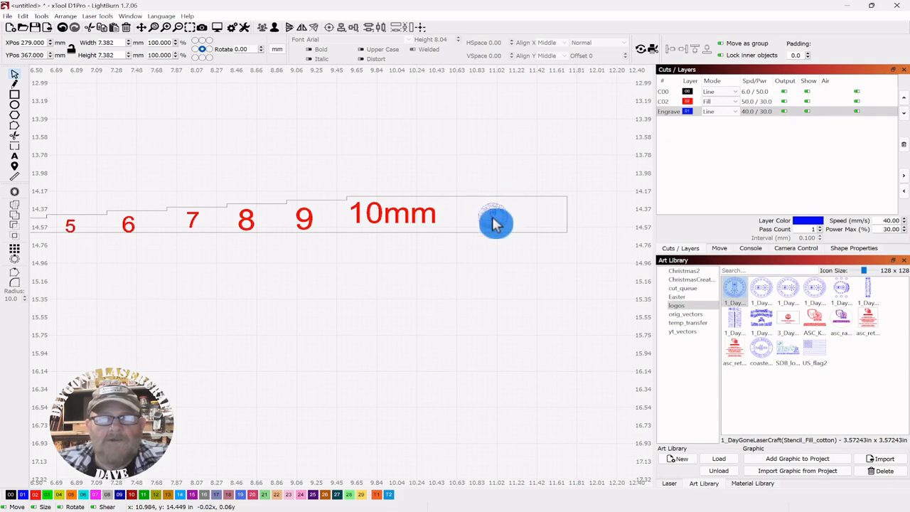
pyautogui.click(459, 278)
pyautogui.scroll(-2, 474, 279)
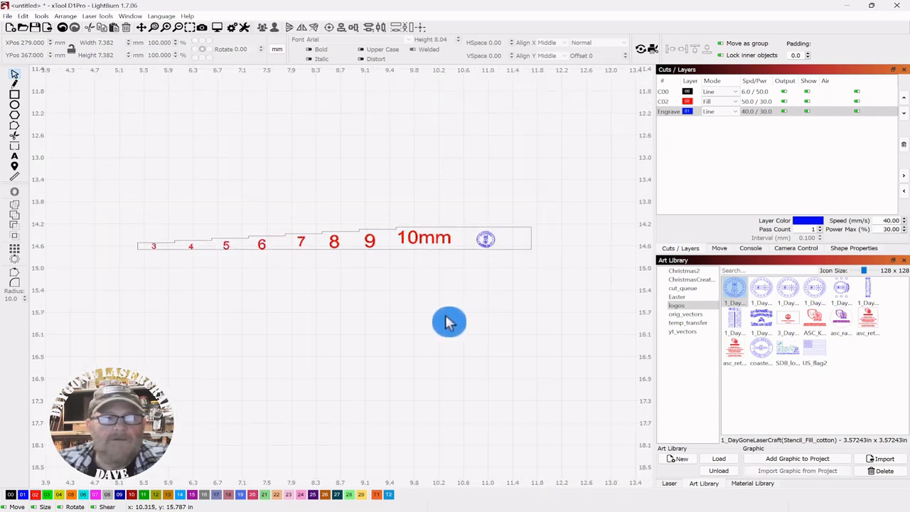
pyautogui.moveTo(447, 318); pyautogui.dragTo(463, 277)
pyautogui.scroll(1, 467, 281)
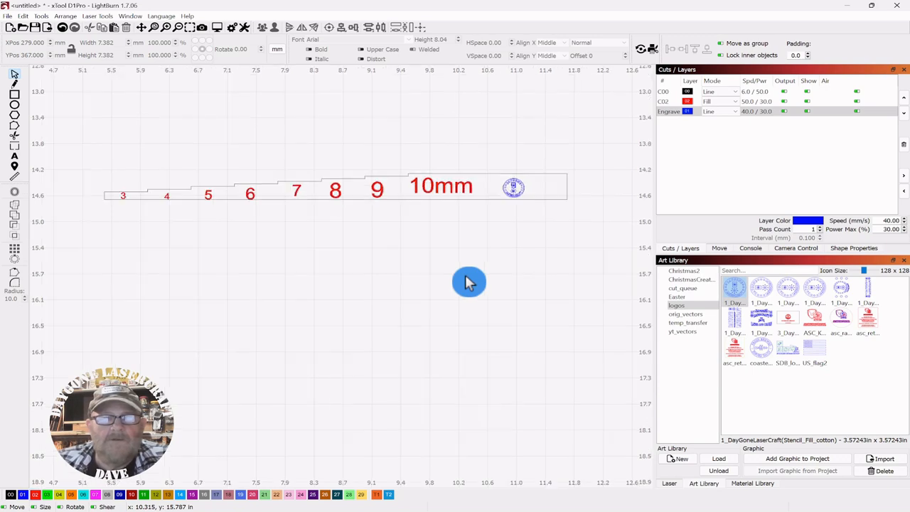
# Group the gauge outline, labels and logo, and save the graphic to the Art Library's logos under the name "fg"
pyautogui.moveTo(581, 134); pyautogui.dragTo(49, 299)
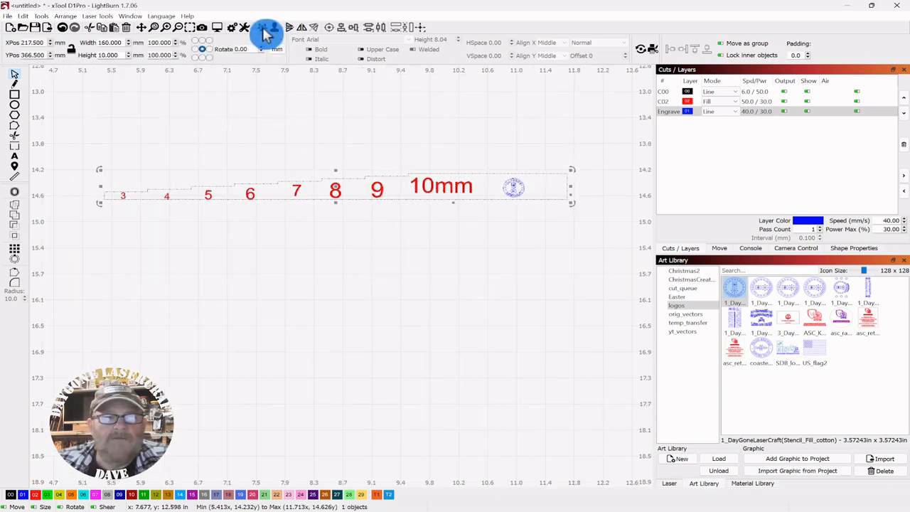
pyautogui.click(433, 128)
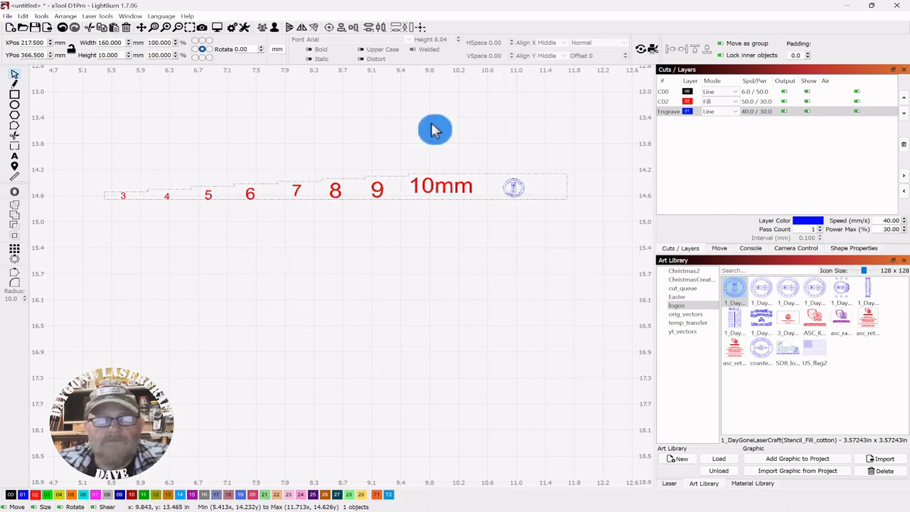
pyautogui.moveTo(486, 102); pyautogui.dragTo(292, 261)
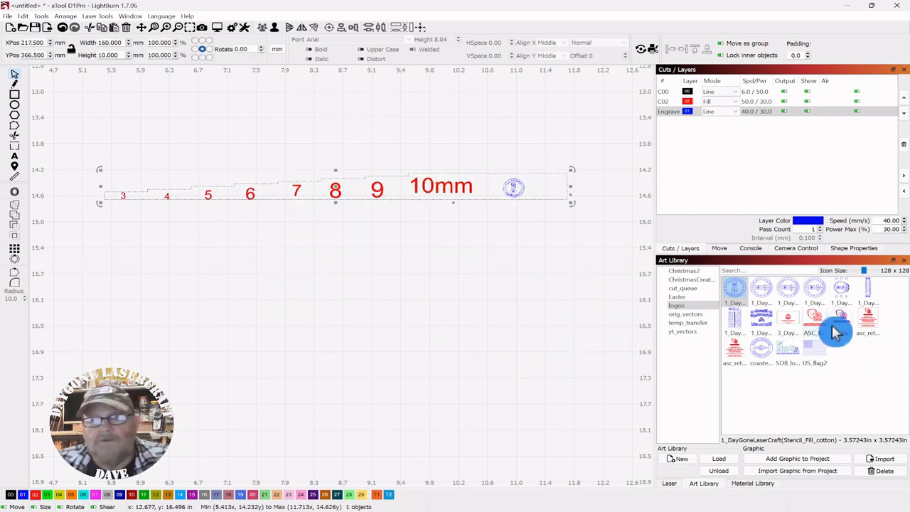
pyautogui.click(789, 473)
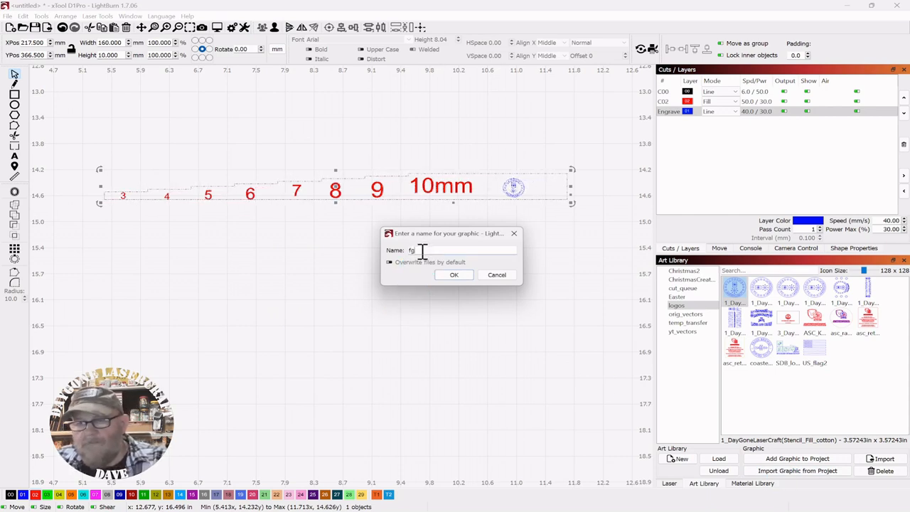
pyautogui.click(456, 276)
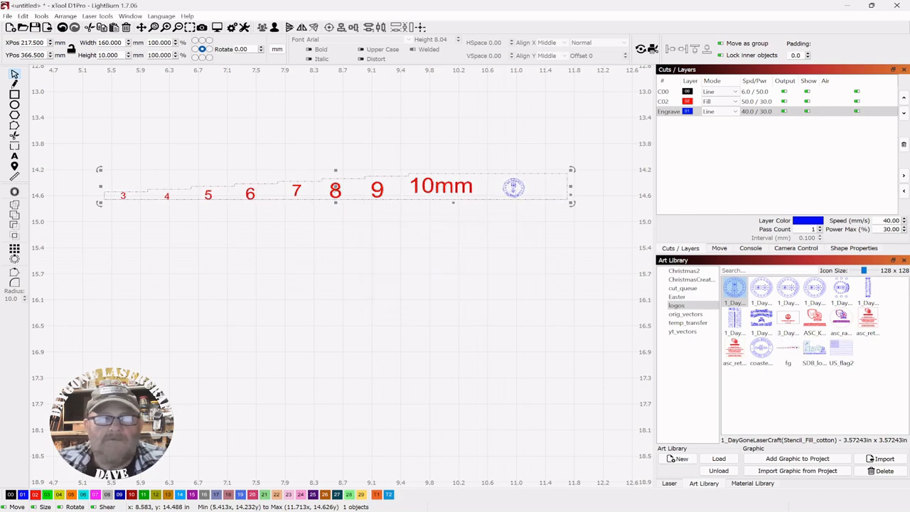
# Move the gauge lower on the workspace and add a second copy above it from the saved "fg" library graphic
pyautogui.moveTo(337, 188); pyautogui.dragTo(380, 376)
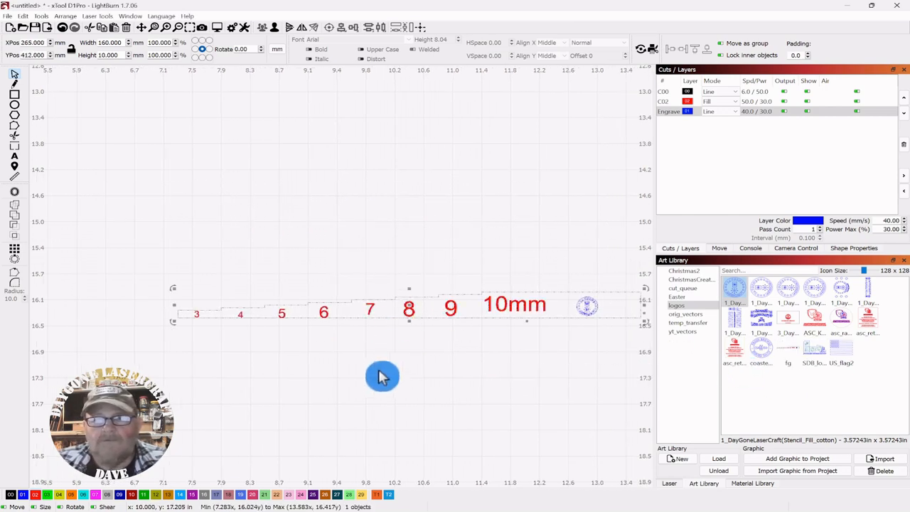
pyautogui.scroll(-2, 411, 368)
pyautogui.moveTo(787, 351); pyautogui.dragTo(348, 201)
pyautogui.click(450, 242)
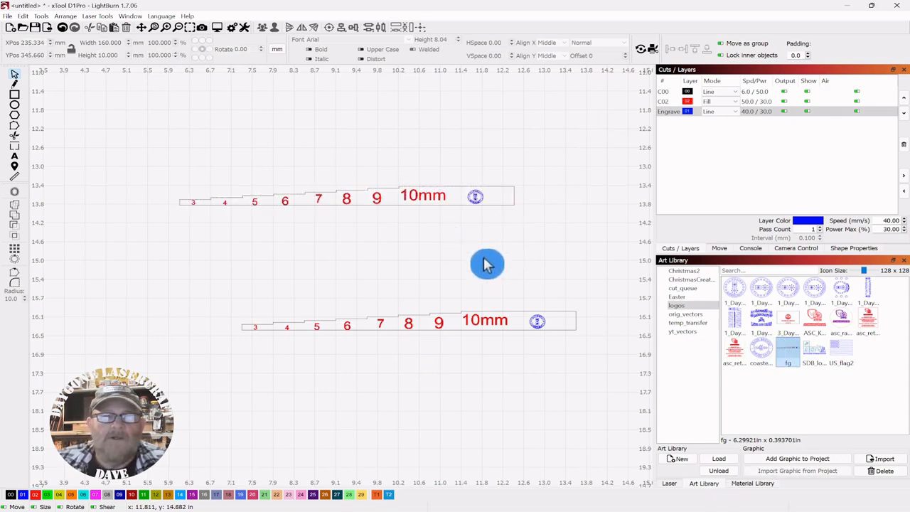
pyautogui.moveTo(487, 263); pyautogui.dragTo(475, 226)
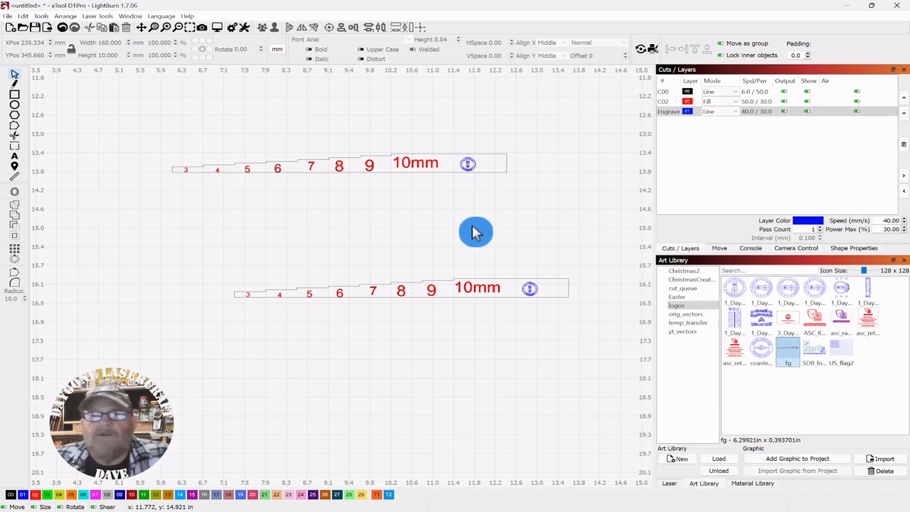